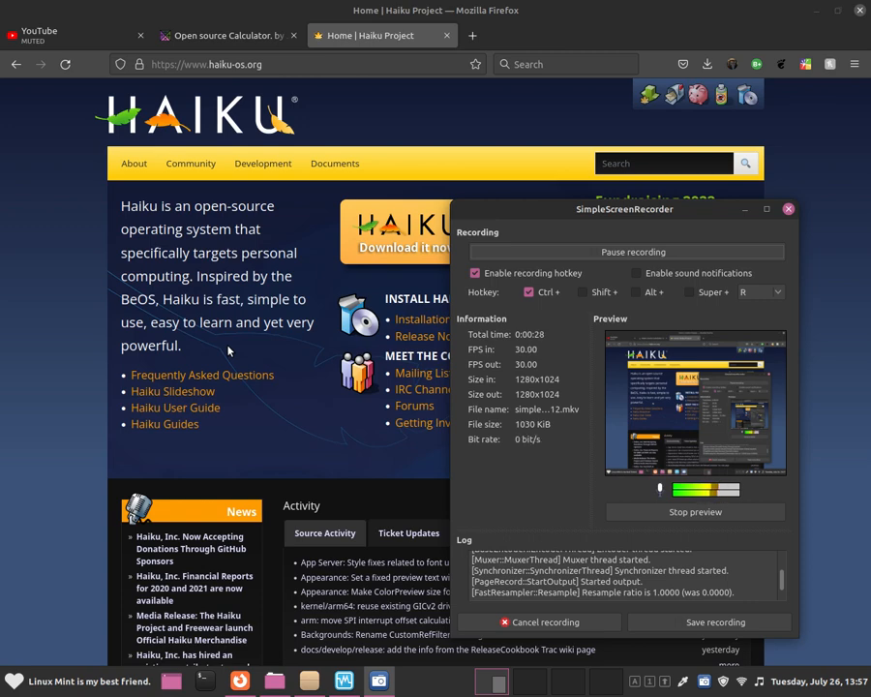
# Step: Read through the introductory paragraph about Haiku on the project's home page
pyautogui.moveTo(227, 253); pyautogui.dragTo(152, 209)
pyautogui.tripleClick(152, 209)
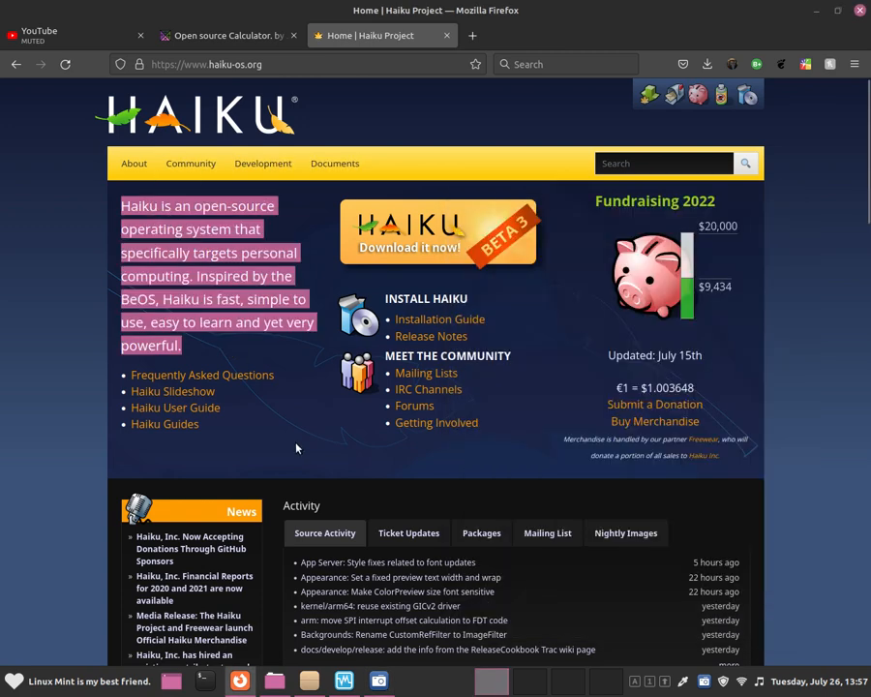
pyautogui.doubleClick(176, 347)
pyautogui.moveTo(182, 346); pyautogui.dragTo(120, 205)
pyautogui.click(120, 205)
pyautogui.moveTo(233, 378); pyautogui.dragTo(197, 321)
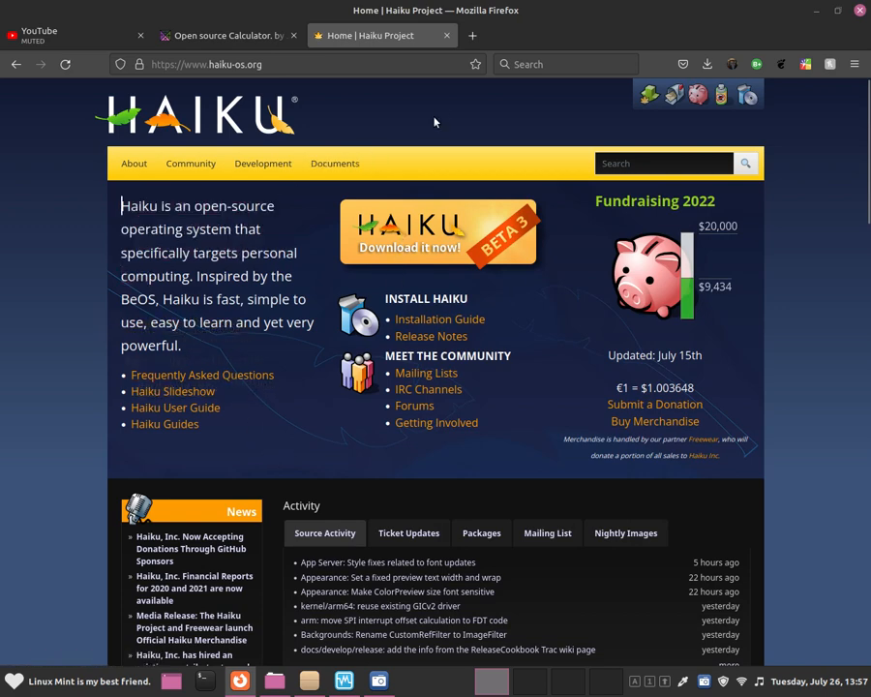
# Step: Open Google in a new browser tab and search for "beos"
pyautogui.click(471, 35)
pyautogui.write('https://www.google.com/')
pyautogui.press('Return')
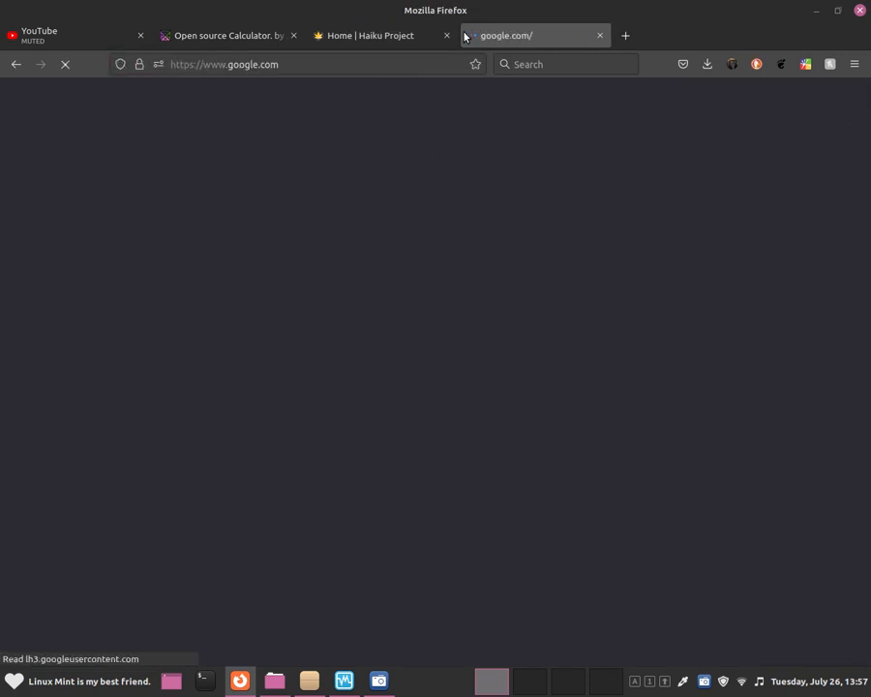
pyautogui.write('bro')
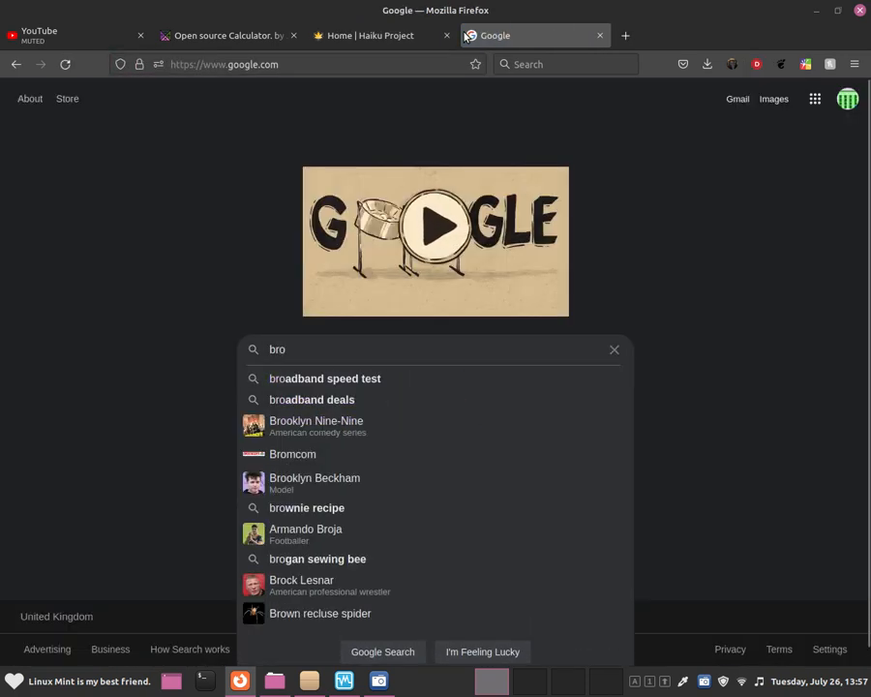
pyautogui.press('BackSpace')
pyautogui.press('BackSpace')
pyautogui.write('eos')
pyautogui.press('Return')
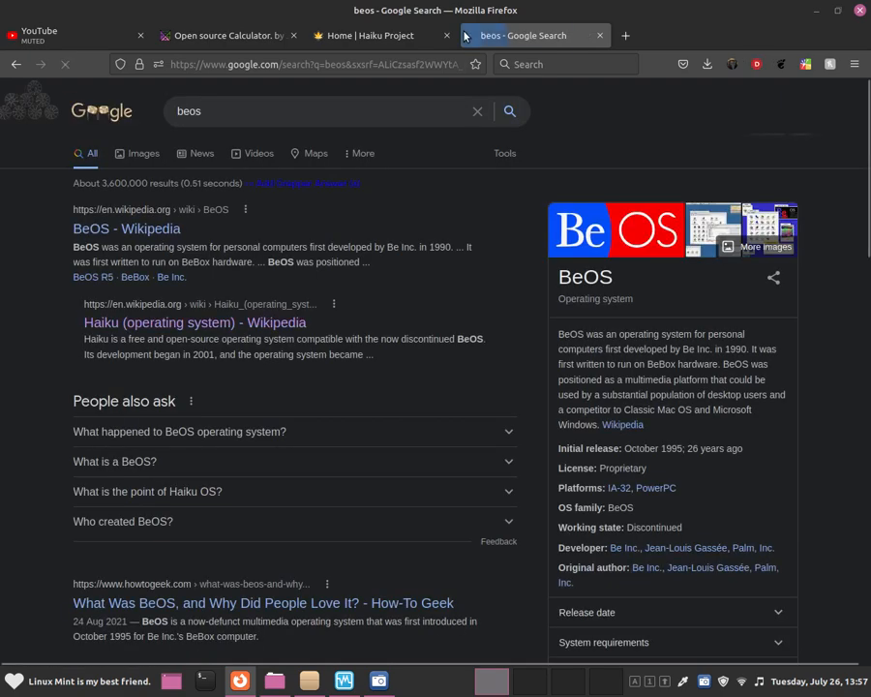
# Step: View the BeOS desktop screenshots from the image results, compare with the Haiku page, and close the search tab
pyautogui.click(722, 242)
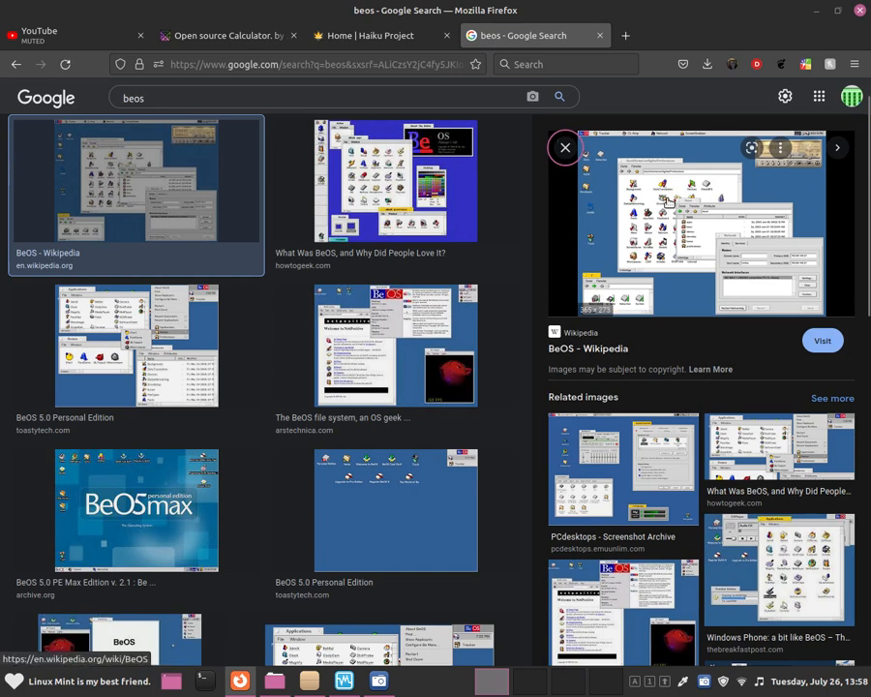
pyautogui.click(386, 35)
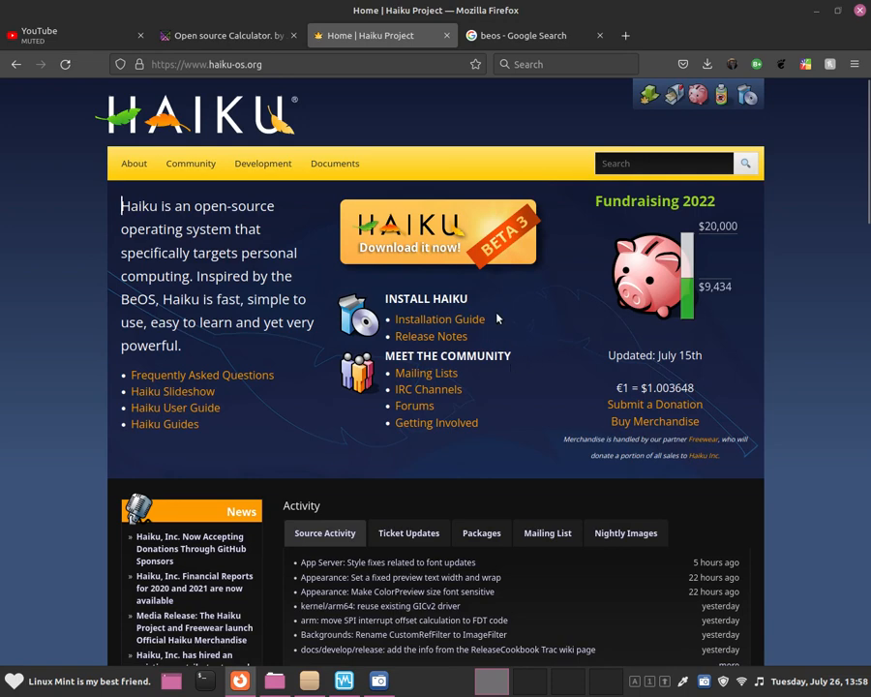
pyautogui.hotkey('ctrl', 'Tab')
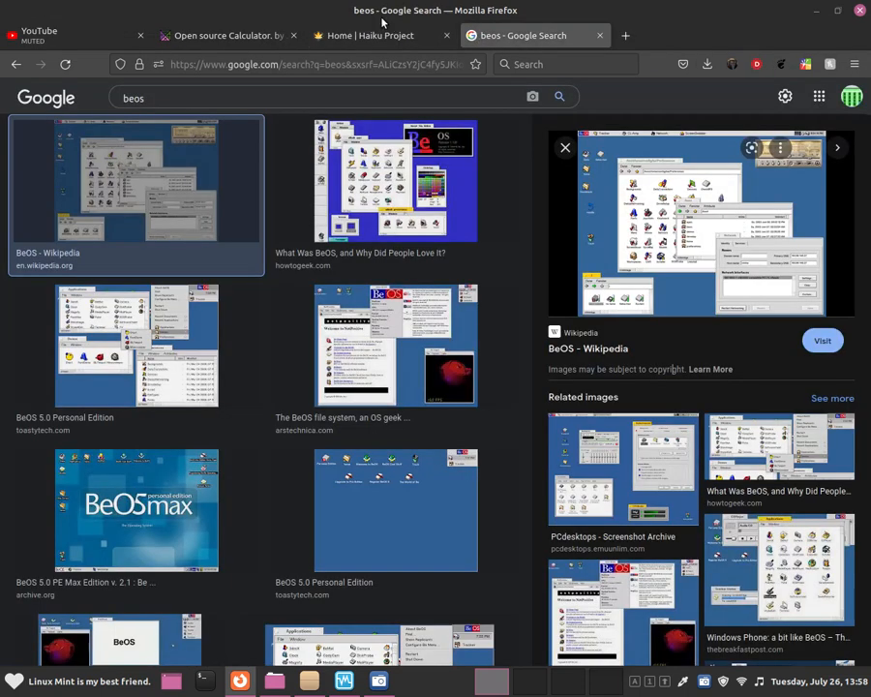
pyautogui.click(379, 35)
pyautogui.click(599, 35)
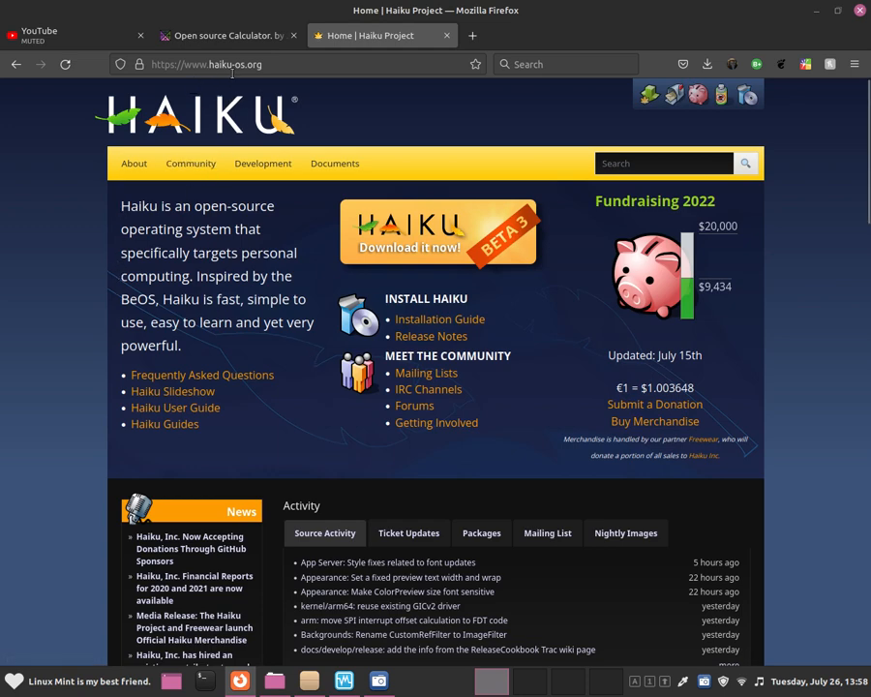
# Step: Open the Haiku Beta 3 download page and review the mirror locations and their 32-bit and 64-bit ISO options
pyautogui.click(400, 240)
pyautogui.scroll(-5, 403, 255)
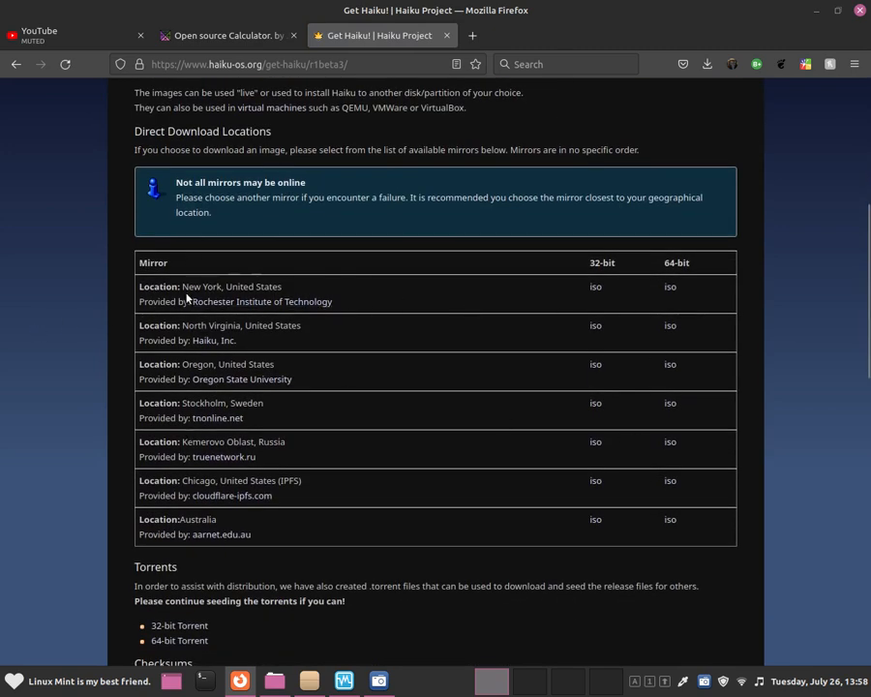
pyautogui.click(292, 289)
pyautogui.moveTo(217, 289); pyautogui.dragTo(344, 301)
pyautogui.tripleClick(264, 288)
pyautogui.click(349, 300)
pyautogui.moveTo(697, 270); pyautogui.dragTo(591, 266)
pyautogui.click(602, 270)
pyautogui.doubleClick(601, 272)
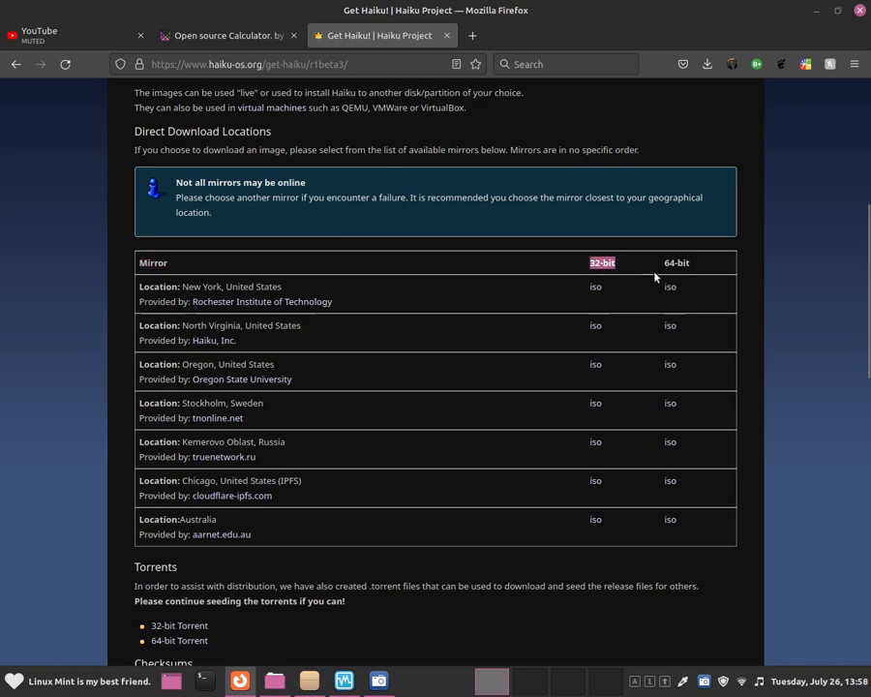
pyautogui.click(666, 273)
# Step: Switch to Oracle VM VirtualBox Manager and start a new virtual machine named "Hakiu os"
pyautogui.click(344, 680)
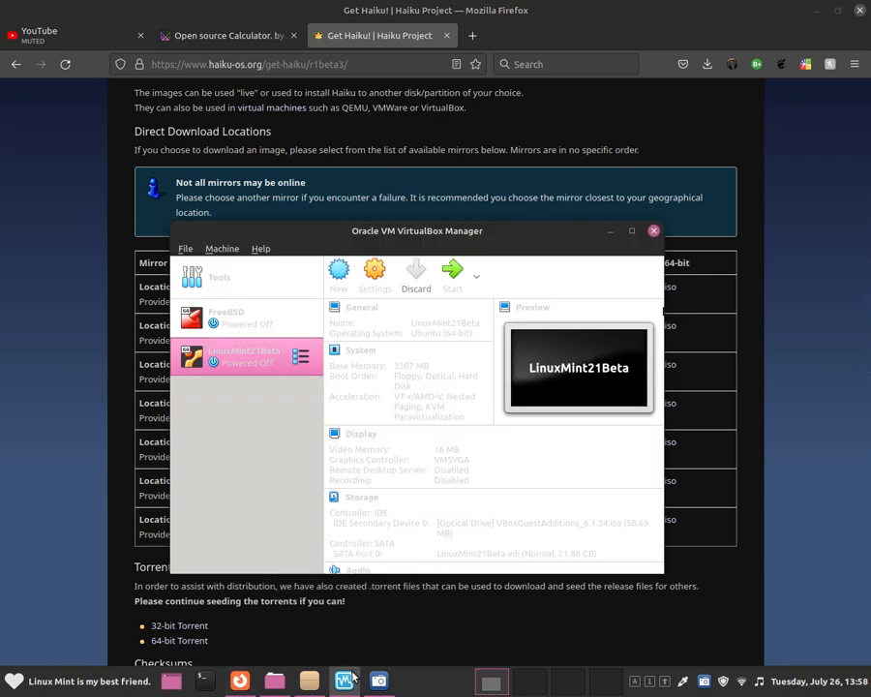
pyautogui.moveTo(396, 571); pyautogui.dragTo(397, 611)
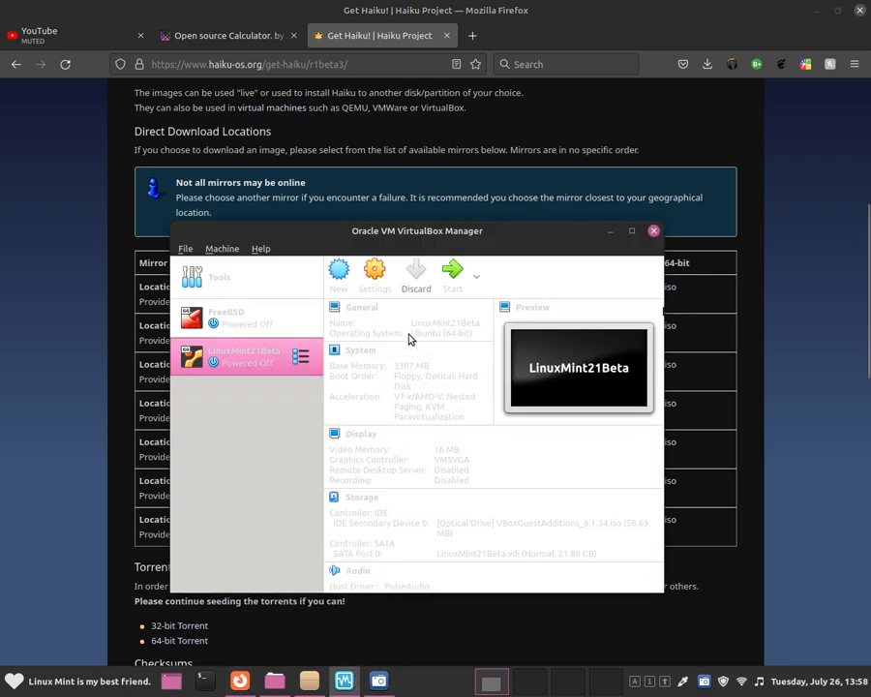
pyautogui.moveTo(412, 236); pyautogui.dragTo(448, 236)
pyautogui.click(219, 248)
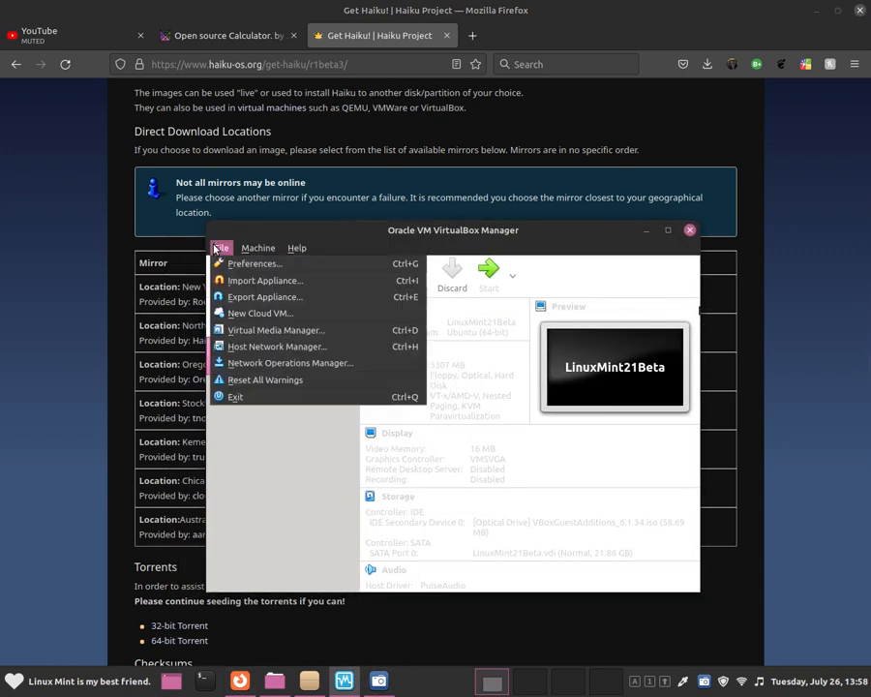
pyautogui.click(270, 248)
pyautogui.click(270, 248)
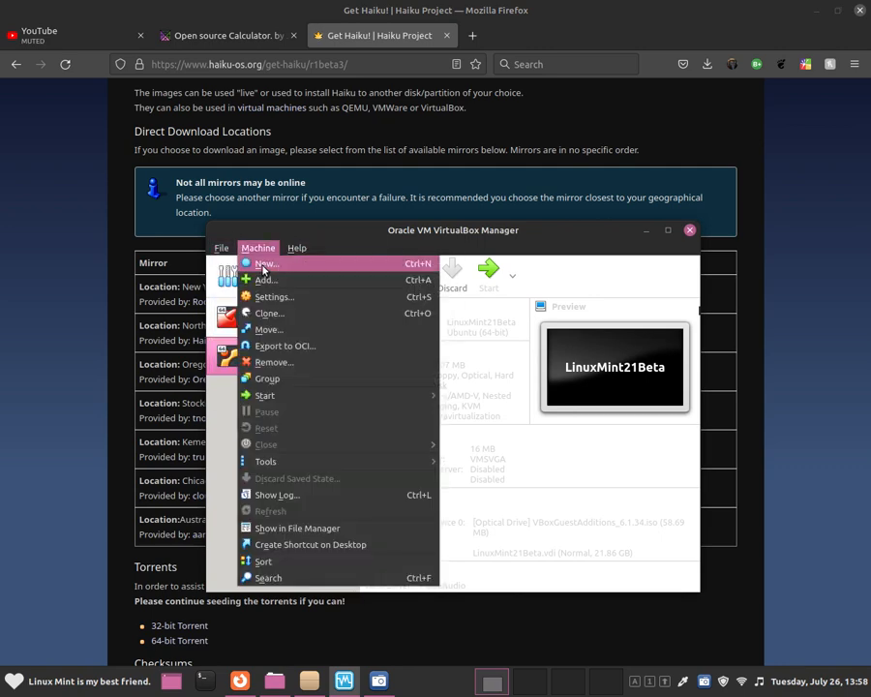
pyautogui.click(263, 266)
pyautogui.press('capslock')
pyautogui.write('H')
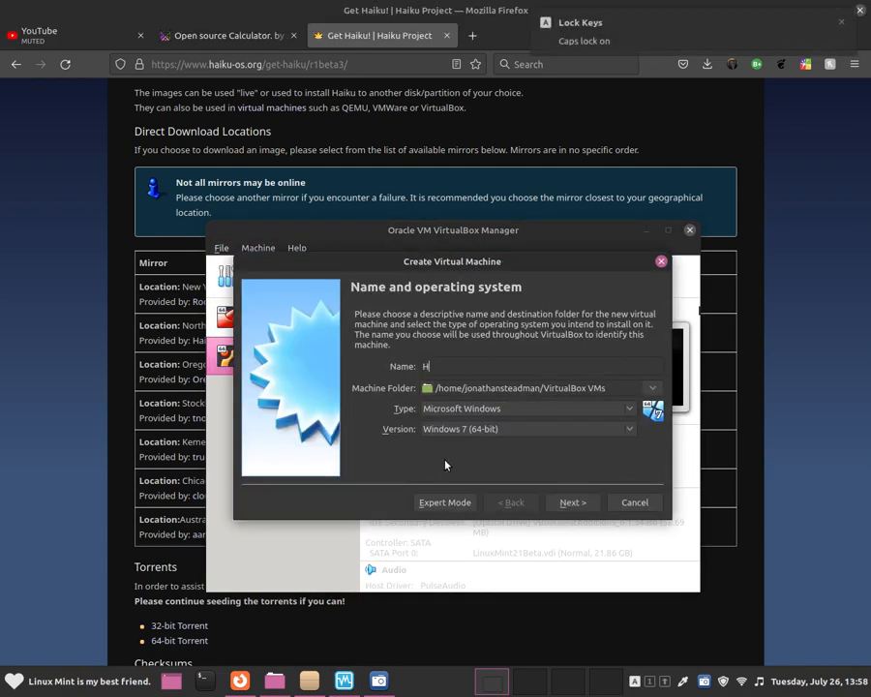
pyautogui.press('capslock')
pyautogui.write('akiu os')
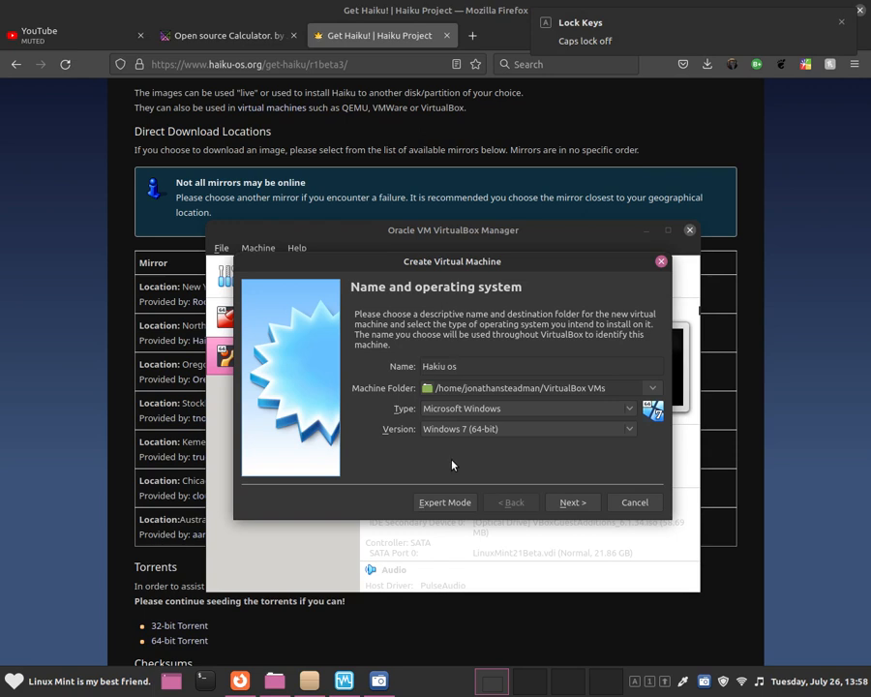
# Step: Set the new machine's operating system type to Other and version to Other/Unknown (64-bit)
pyautogui.click(465, 433)
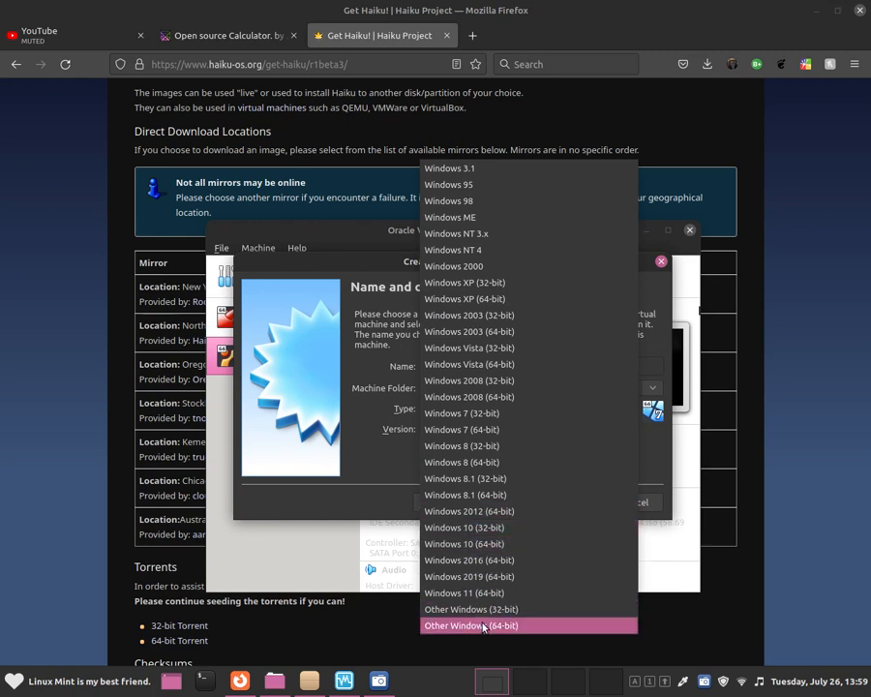
pyautogui.click(463, 428)
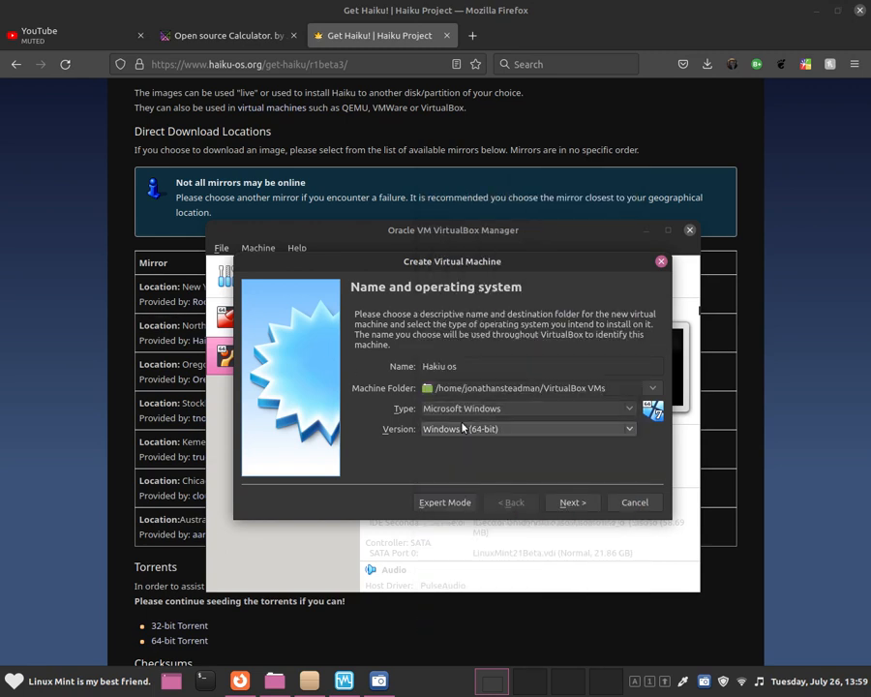
pyautogui.click(463, 409)
pyautogui.click(472, 508)
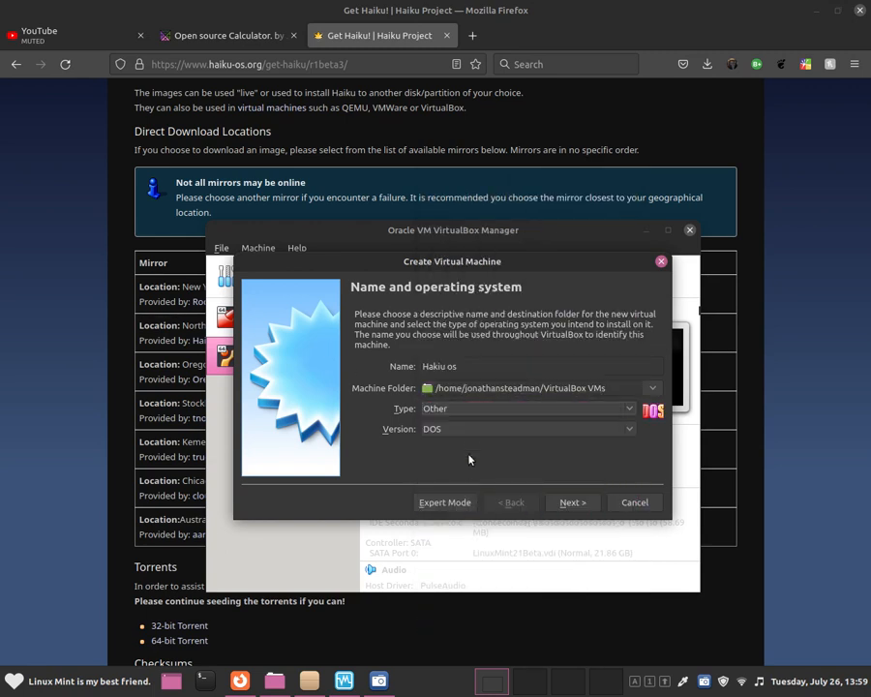
pyautogui.click(468, 428)
pyautogui.click(481, 541)
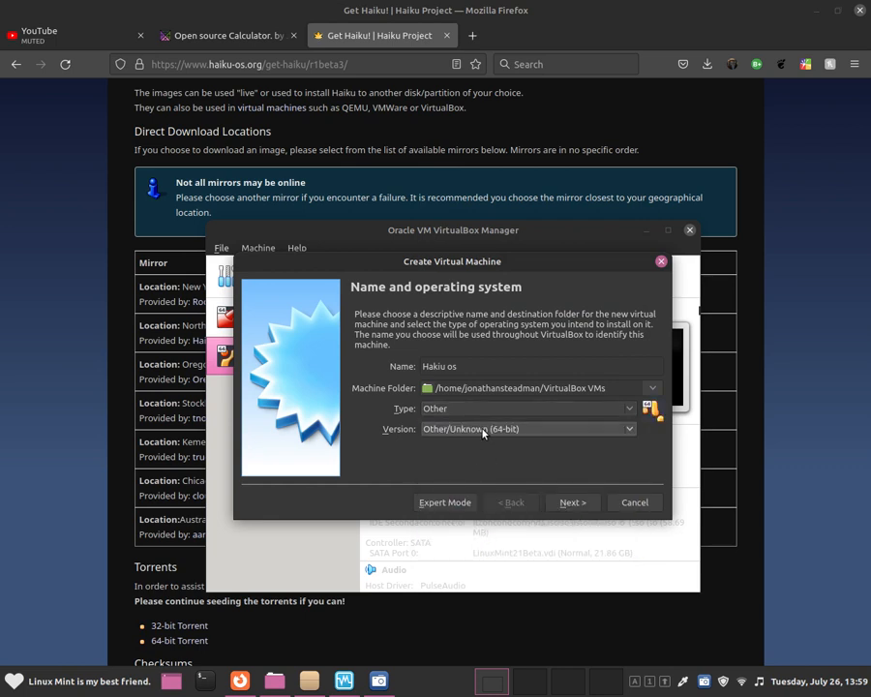
pyautogui.click(561, 501)
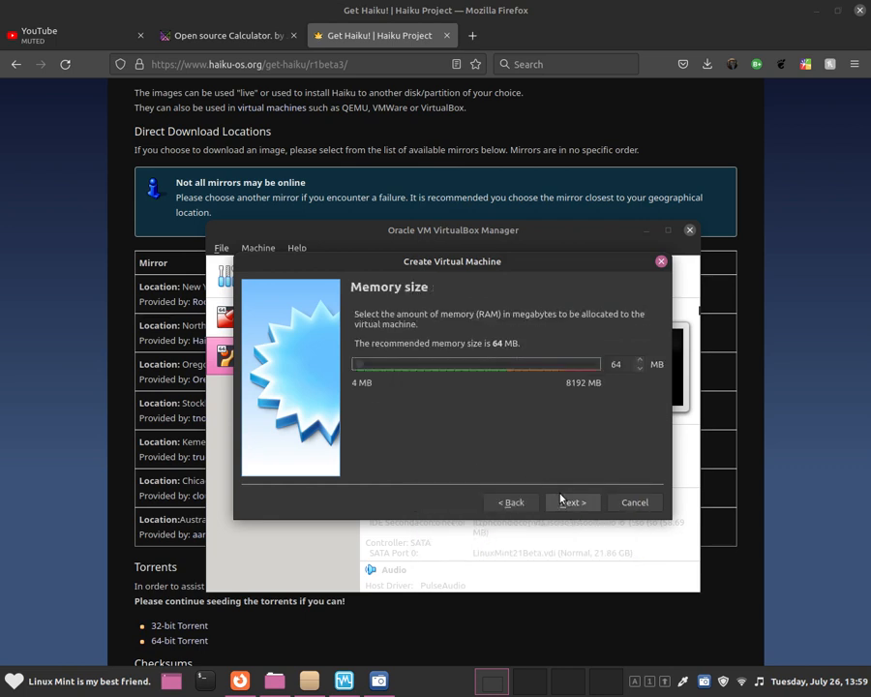
# Step: Allocate about 3075 MB of memory and create a dynamically allocated virtual hard disk of about 30.10 GB
pyautogui.moveTo(358, 365); pyautogui.dragTo(426, 388)
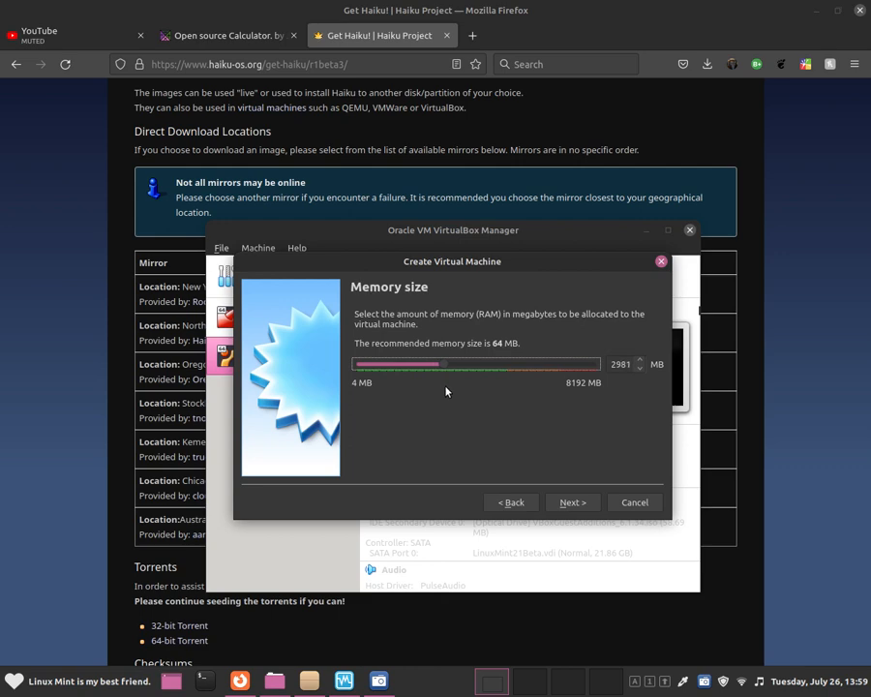
pyautogui.click(556, 502)
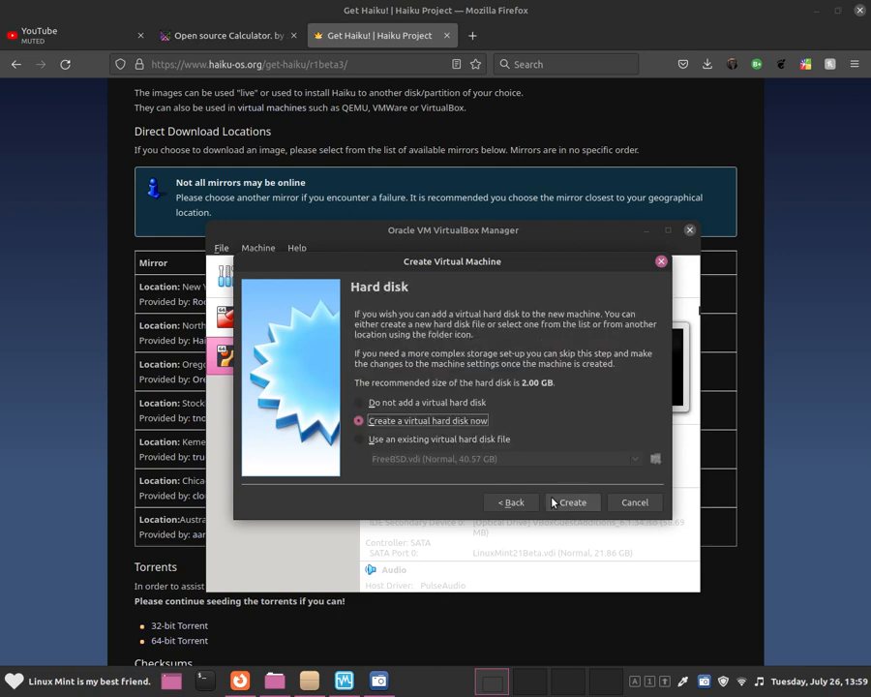
pyautogui.click(555, 502)
pyautogui.click(554, 508)
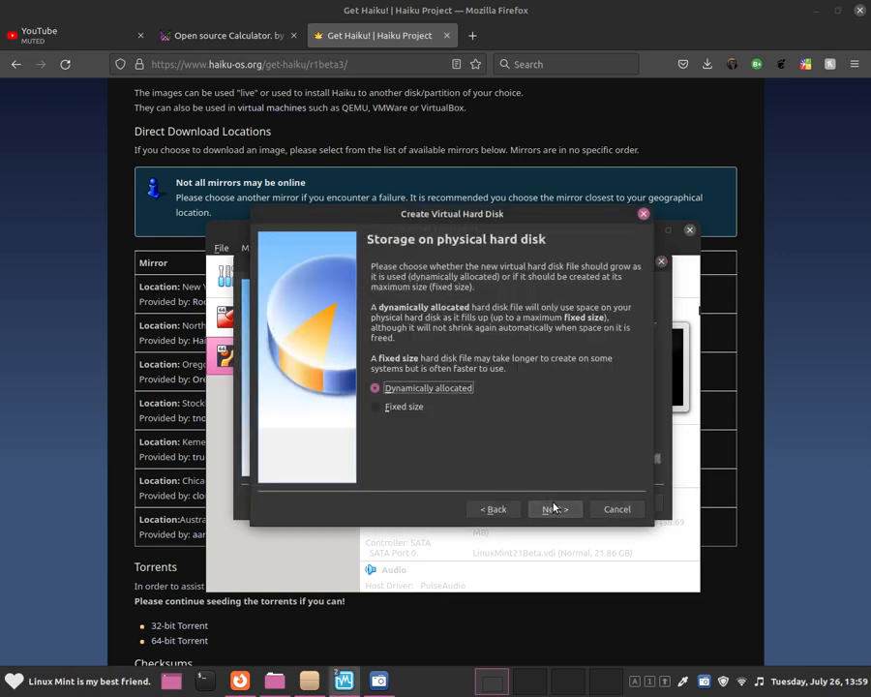
pyautogui.click(555, 509)
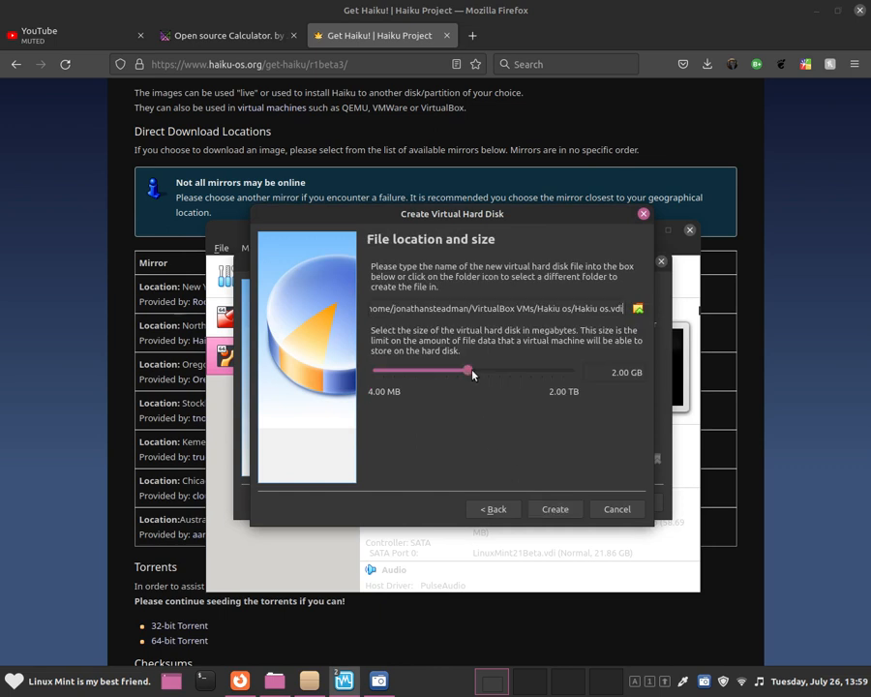
pyautogui.moveTo(471, 374); pyautogui.dragTo(513, 380)
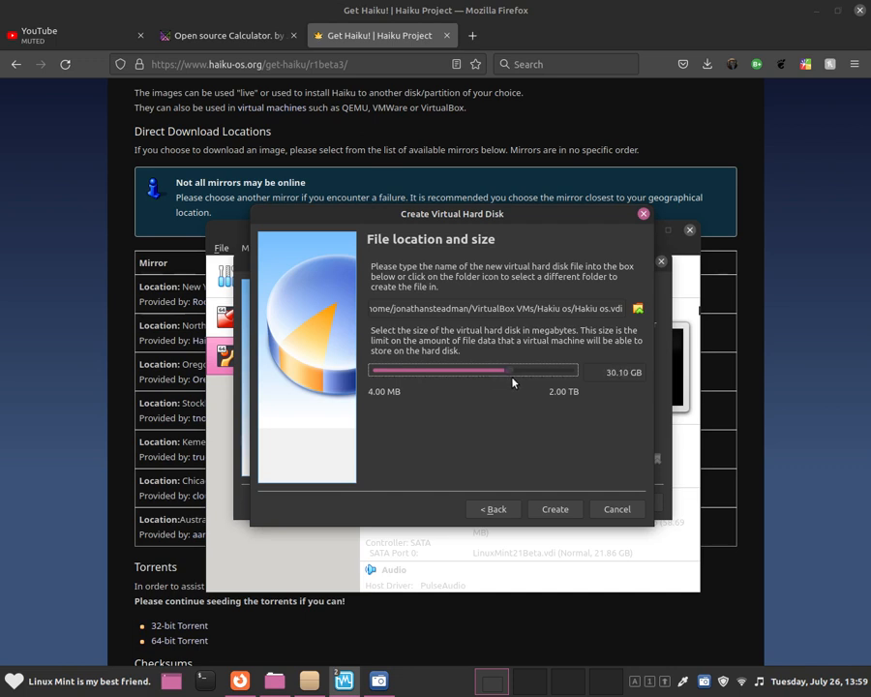
pyautogui.click(543, 508)
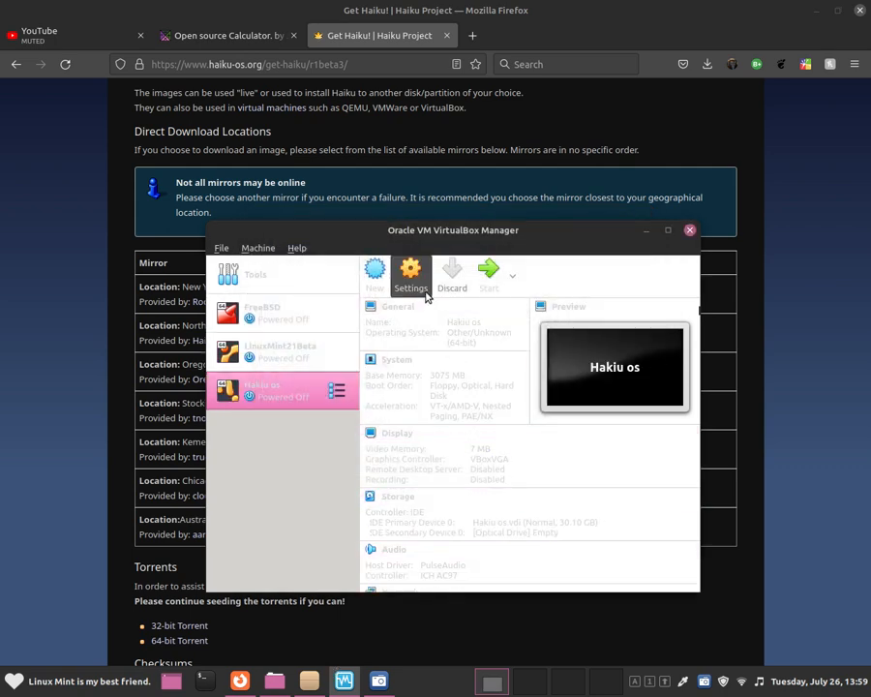
# Step: Attach haiku-r1beta3-x86_64-anyboot.iso to the empty optical drive in the Hakiu os storage settings and save the settings
pyautogui.click(411, 281)
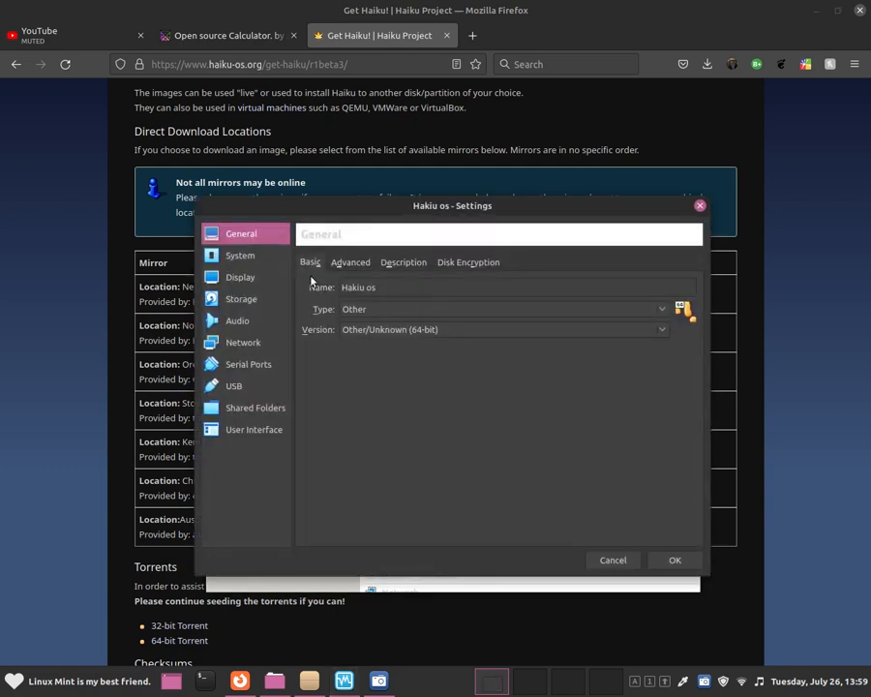
pyautogui.click(242, 255)
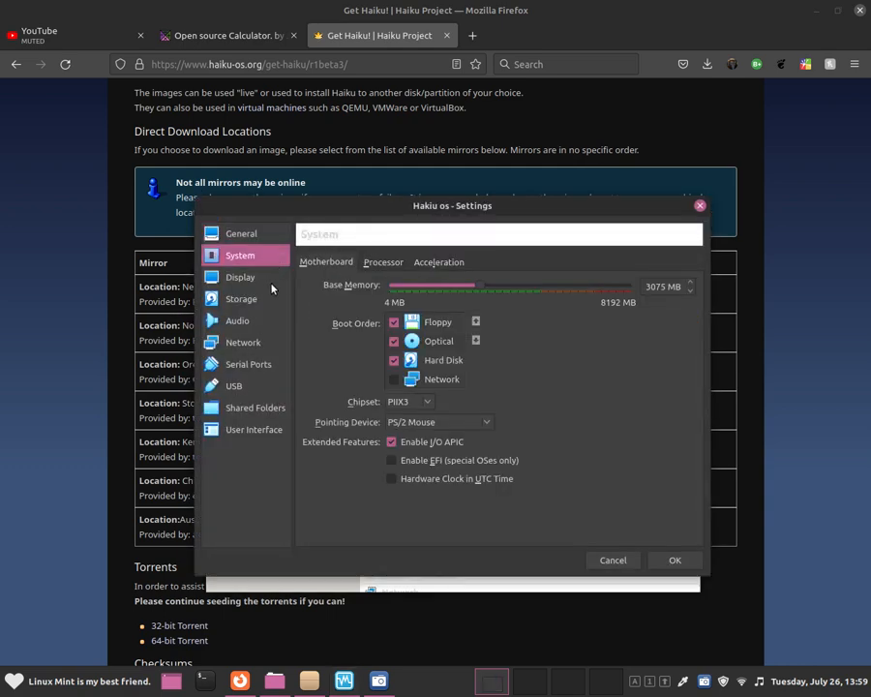
pyautogui.click(272, 283)
pyautogui.click(271, 299)
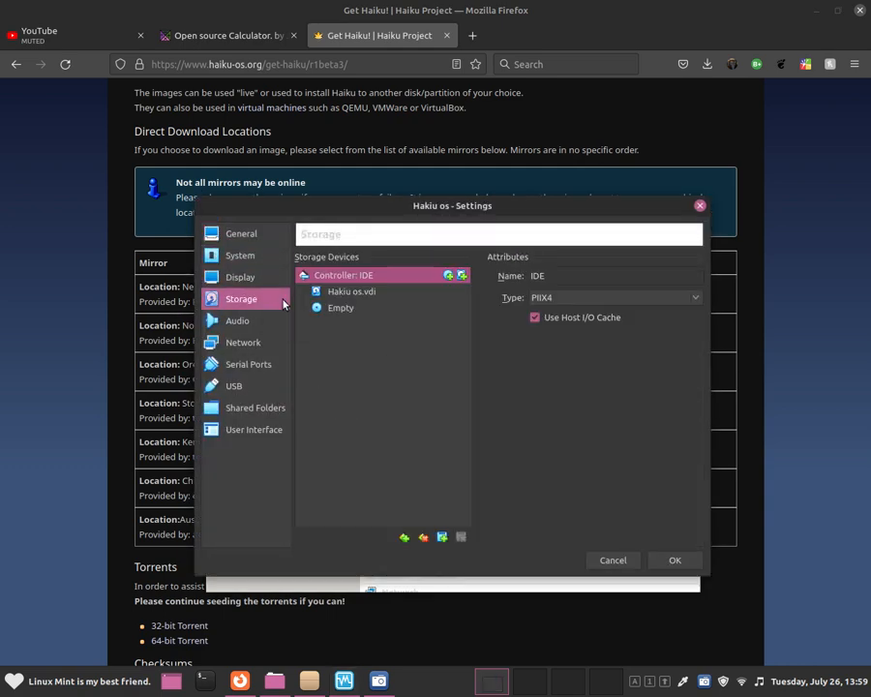
pyautogui.click(340, 308)
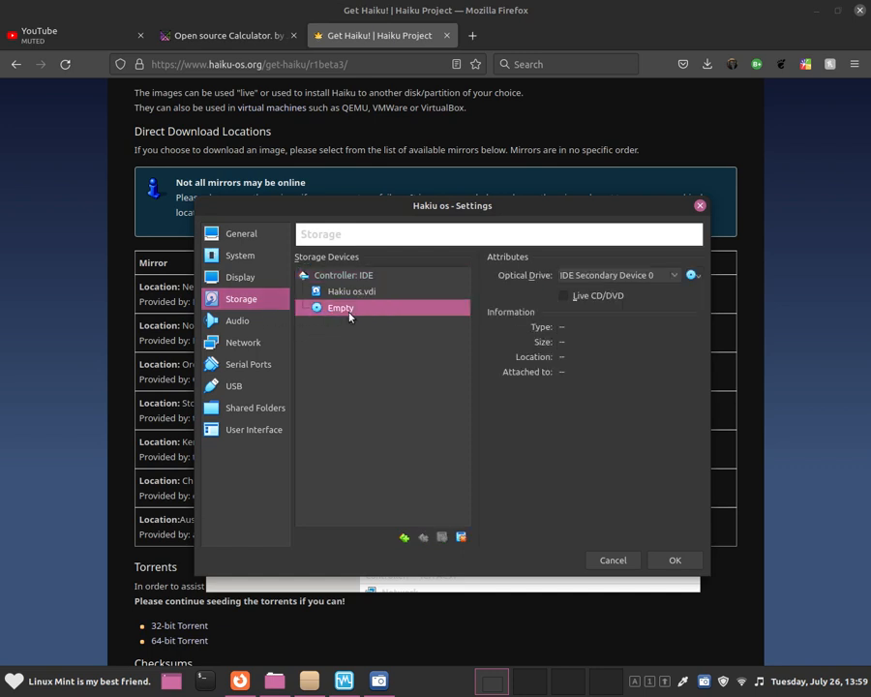
pyautogui.click(694, 276)
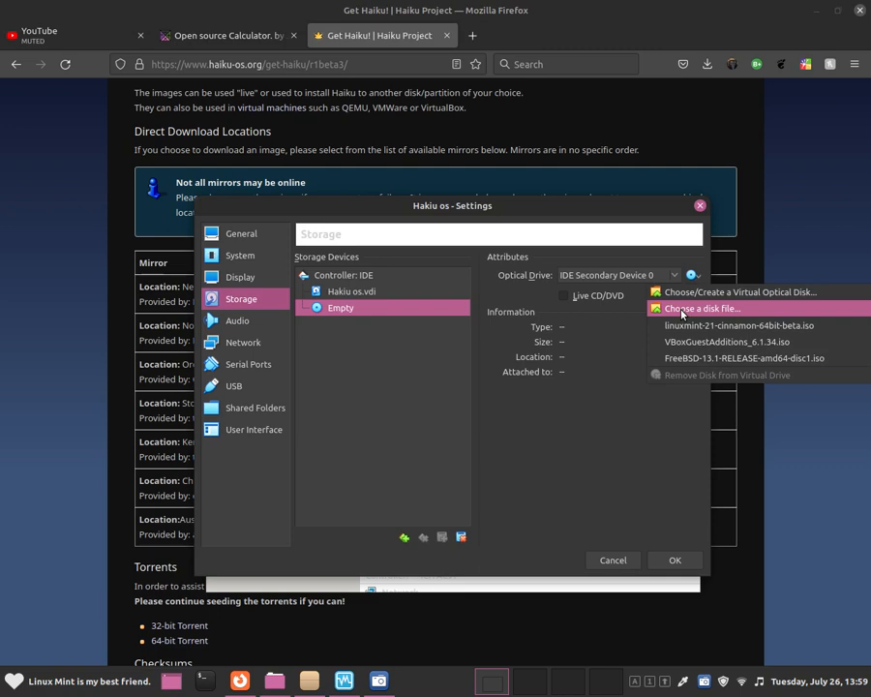
pyautogui.click(681, 309)
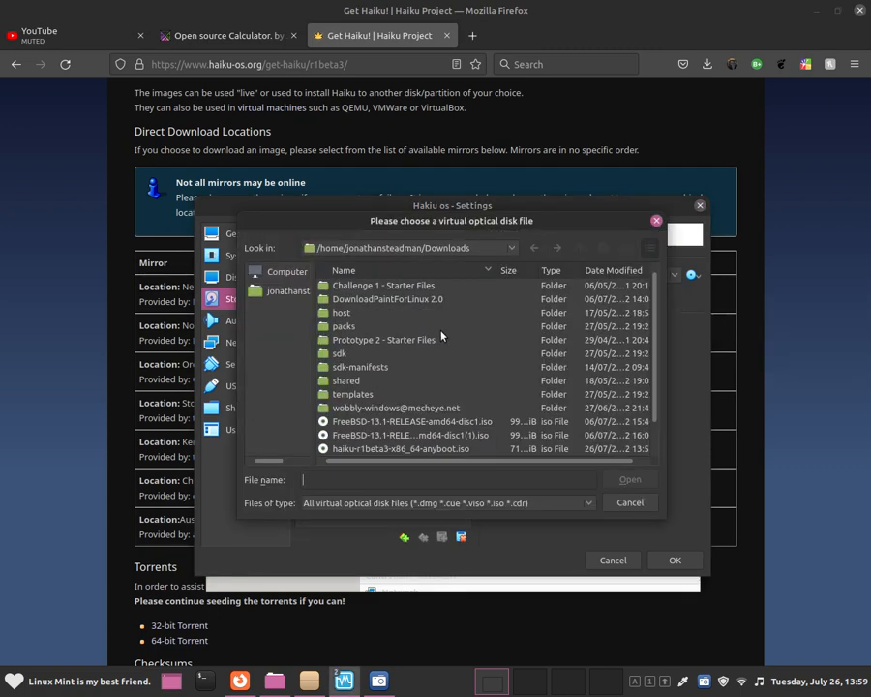
pyautogui.scroll(-1, 441, 335)
pyautogui.click(399, 422)
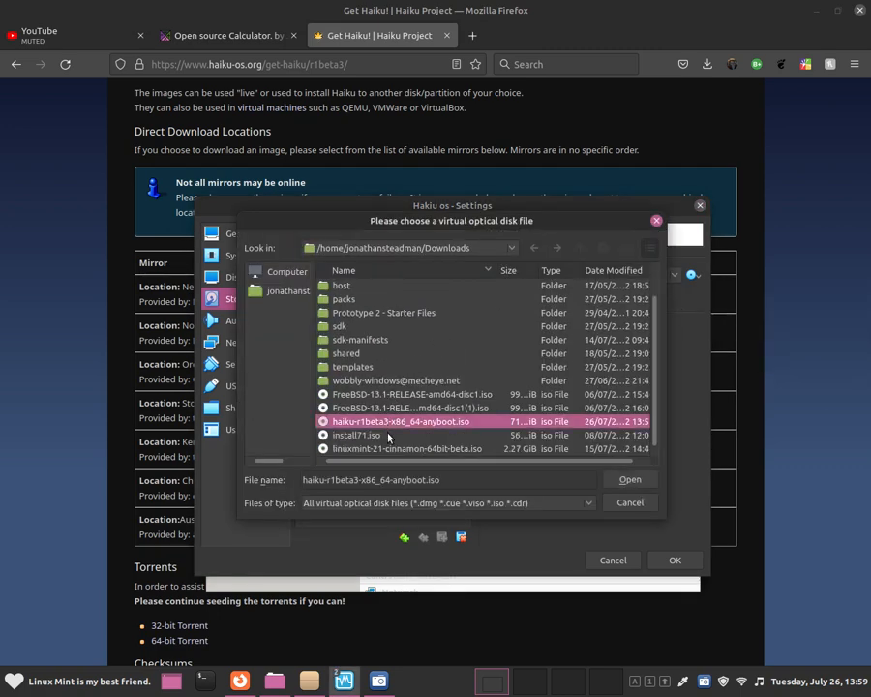
pyautogui.click(388, 435)
pyautogui.doubleClick(389, 422)
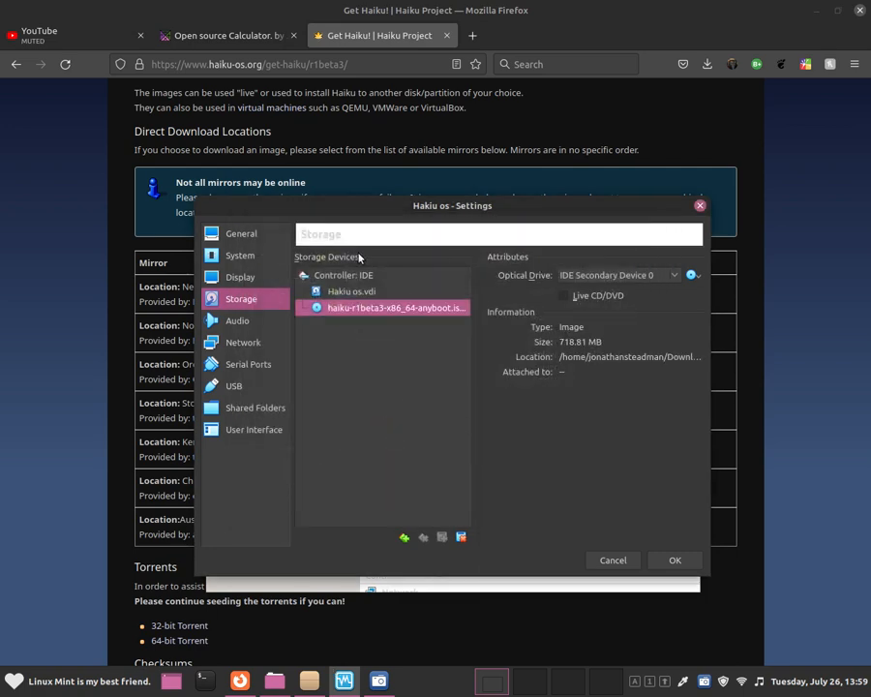
pyautogui.click(672, 559)
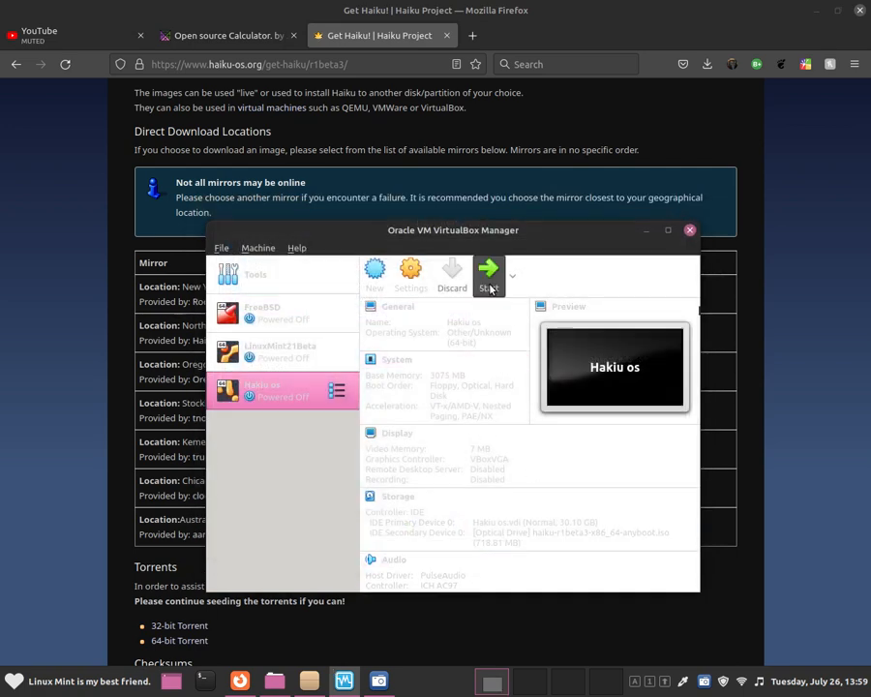
# Step: Start the Hakiu os virtual machine, reposition its window and dismiss the keyboard capture and mouse integration notices
pyautogui.click(490, 288)
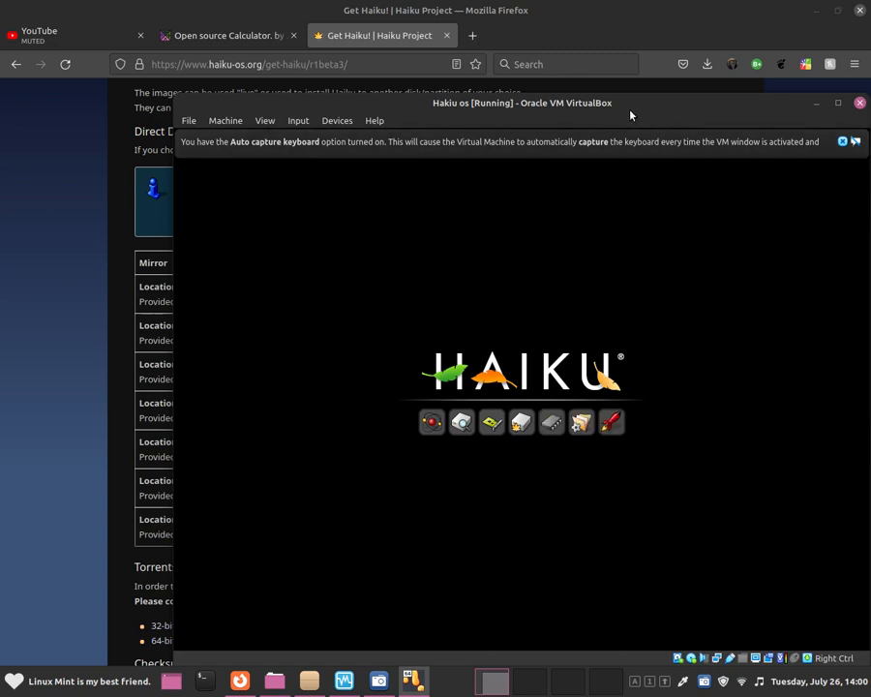
pyautogui.moveTo(630, 116); pyautogui.dragTo(556, 81)
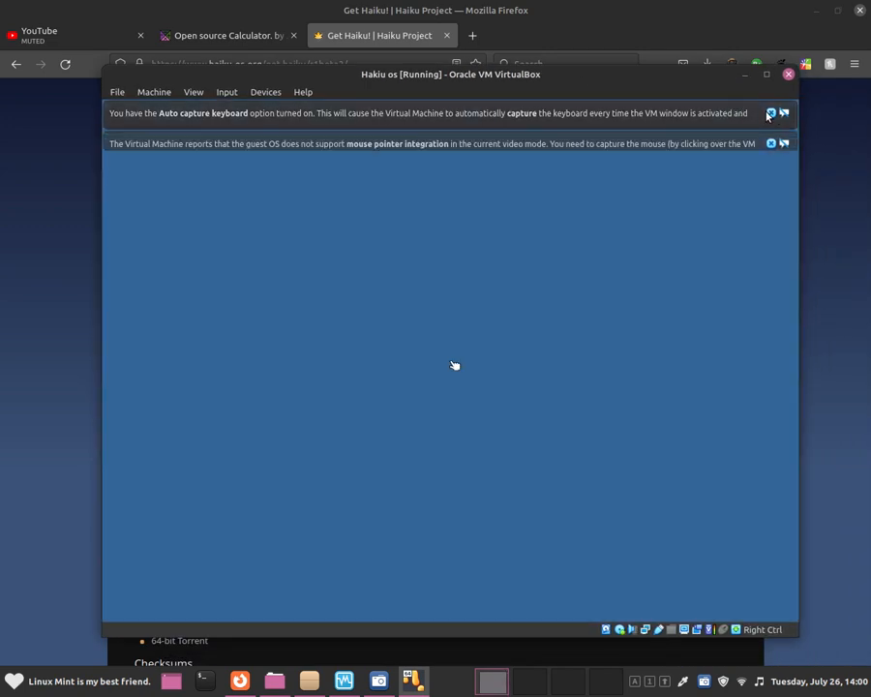
pyautogui.click(772, 114)
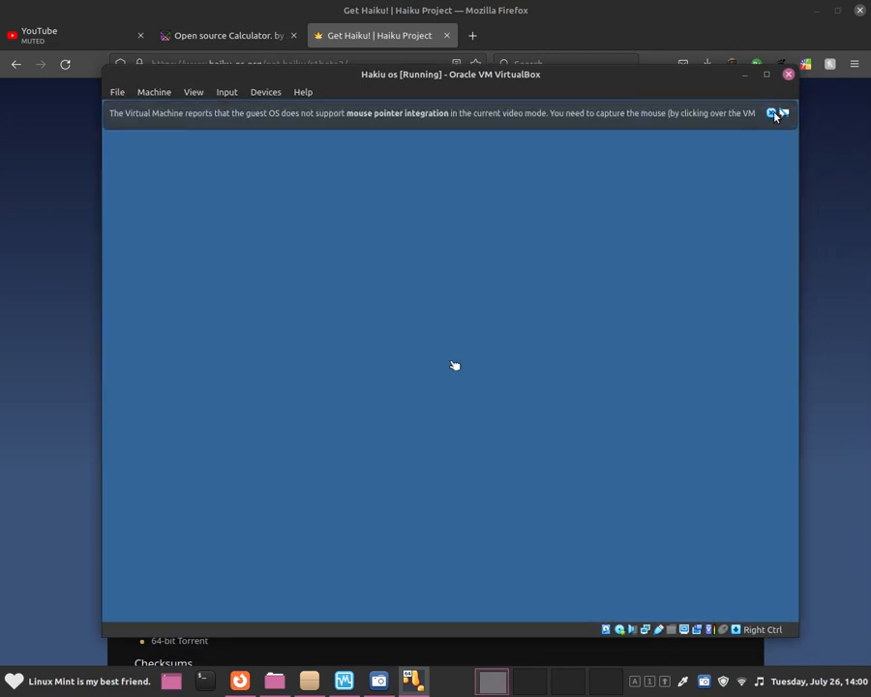
pyautogui.click(774, 114)
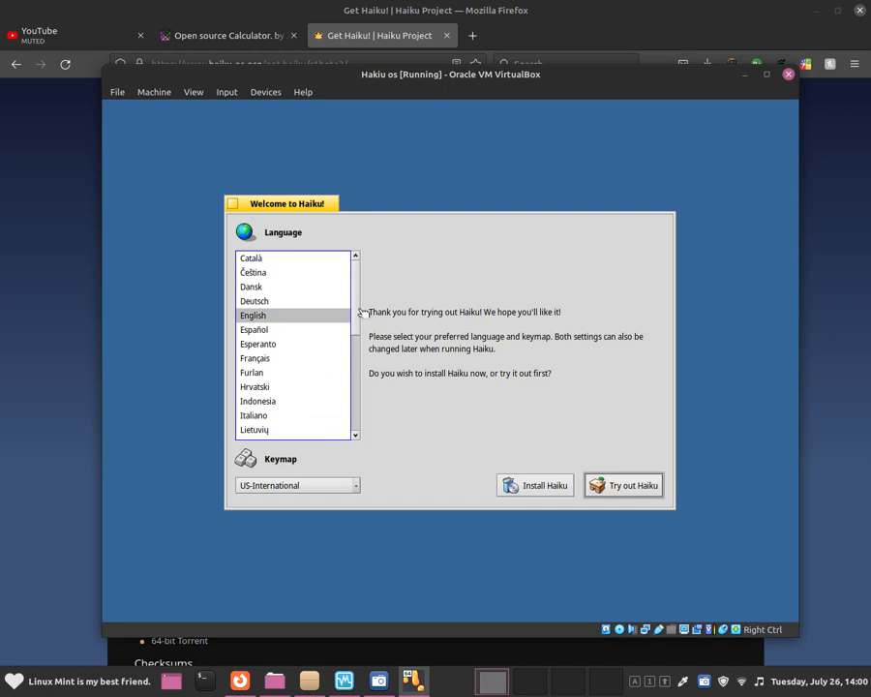
# Step: Reposition the Welcome to Haiku! window and look through the list of available languages
pyautogui.moveTo(357, 309)
pyautogui.mouseDown()
pyautogui.moveTo(356, 366)
pyautogui.moveTo(355, 312)
pyautogui.mouseUp()
pyautogui.moveTo(276, 195); pyautogui.dragTo(311, 184)
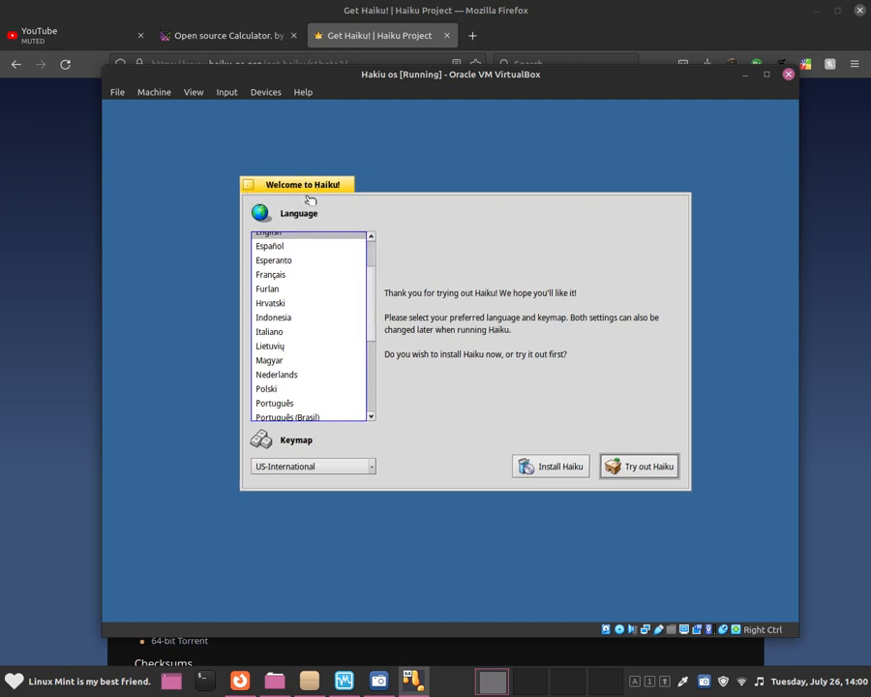
pyautogui.moveTo(310, 190); pyautogui.dragTo(300, 190)
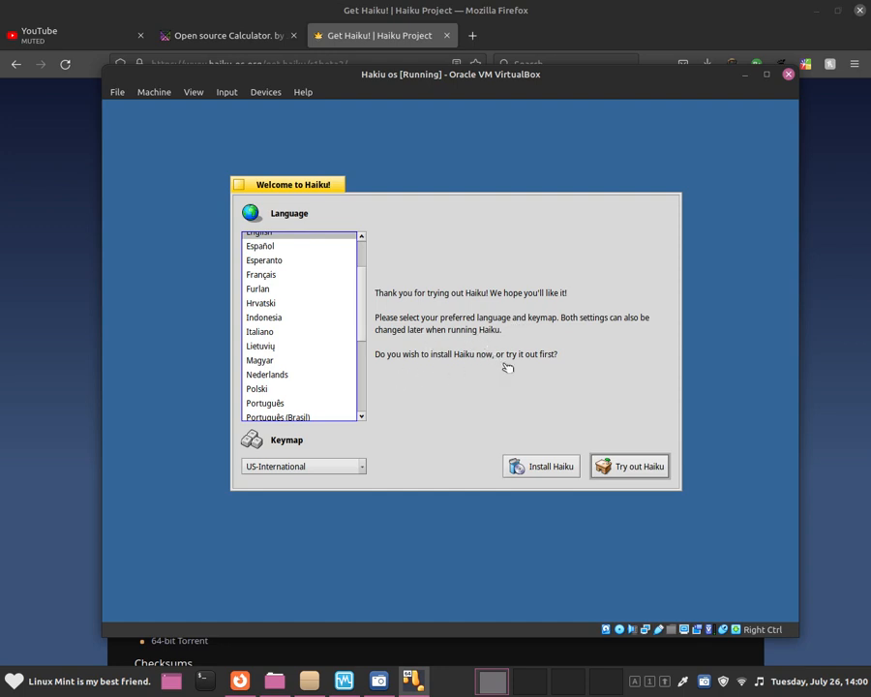
pyautogui.scroll(3, 362, 315)
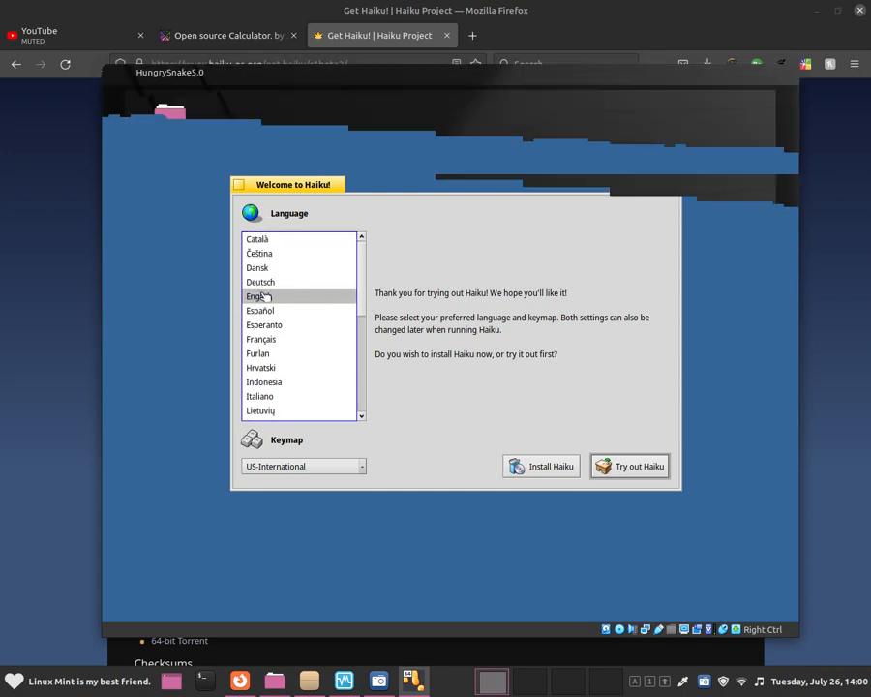
pyautogui.moveTo(365, 280); pyautogui.dragTo(379, 327)
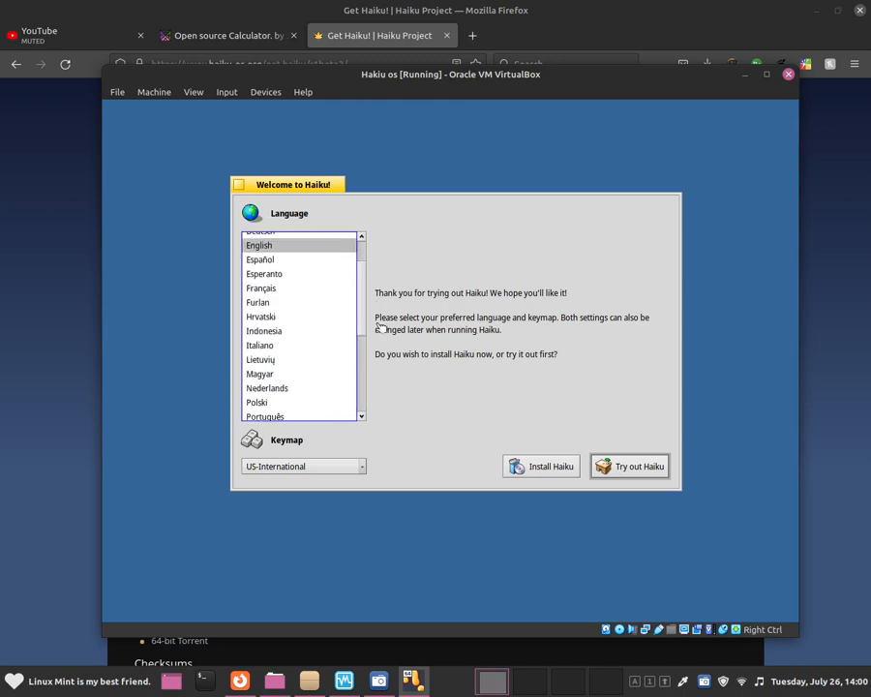
pyautogui.scroll(-5, 363, 359)
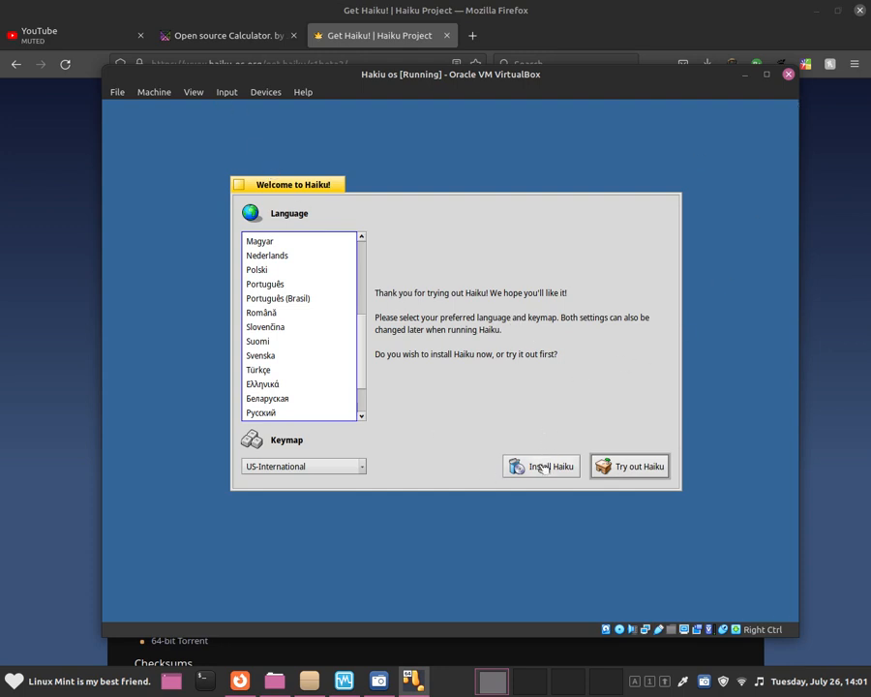
# Step: Set the keymap to United-Kingdom
pyautogui.click(360, 468)
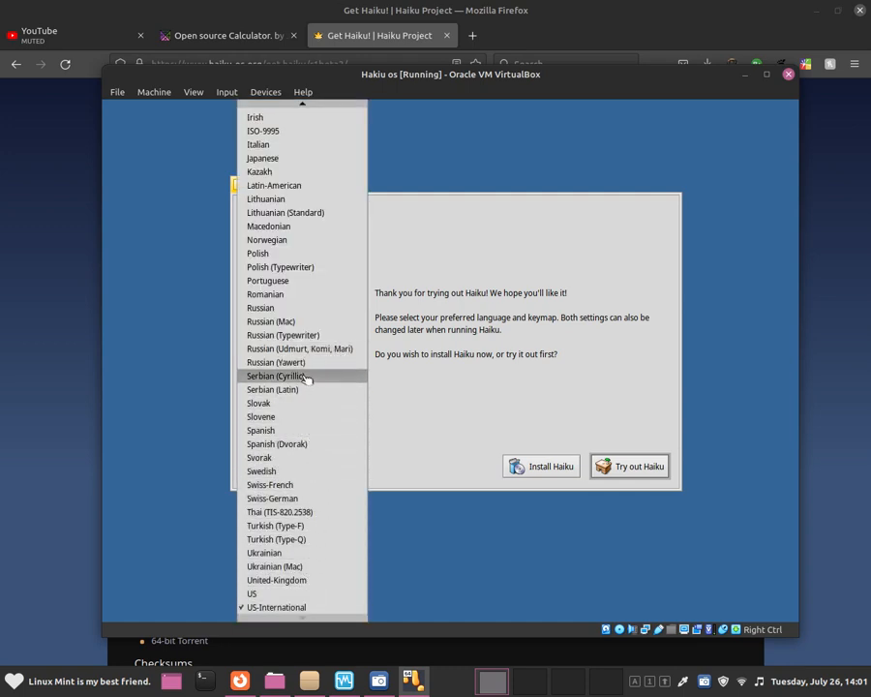
pyautogui.moveTo(255, 104)
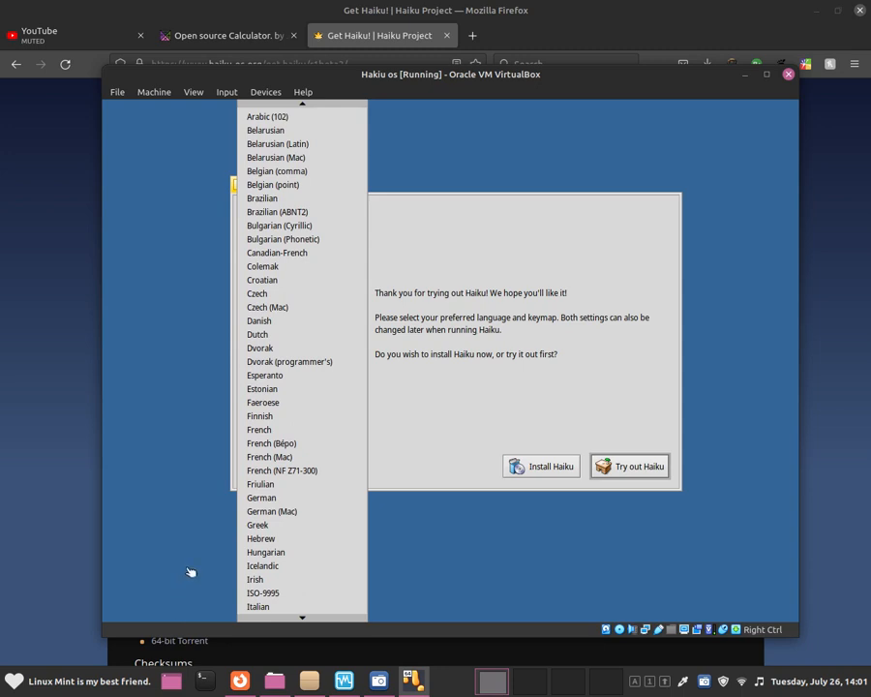
pyautogui.moveTo(262, 614)
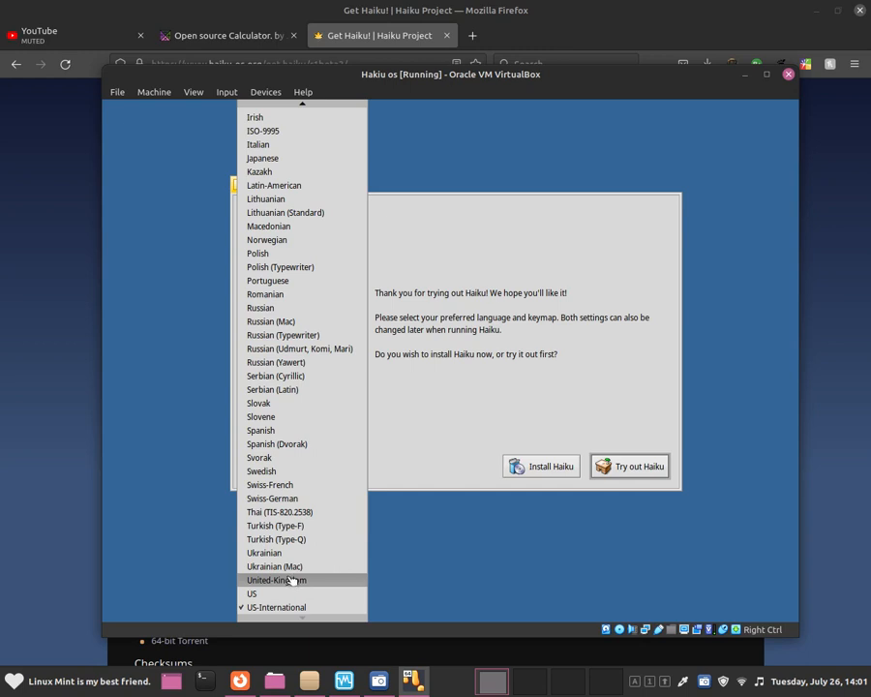
pyautogui.click(288, 581)
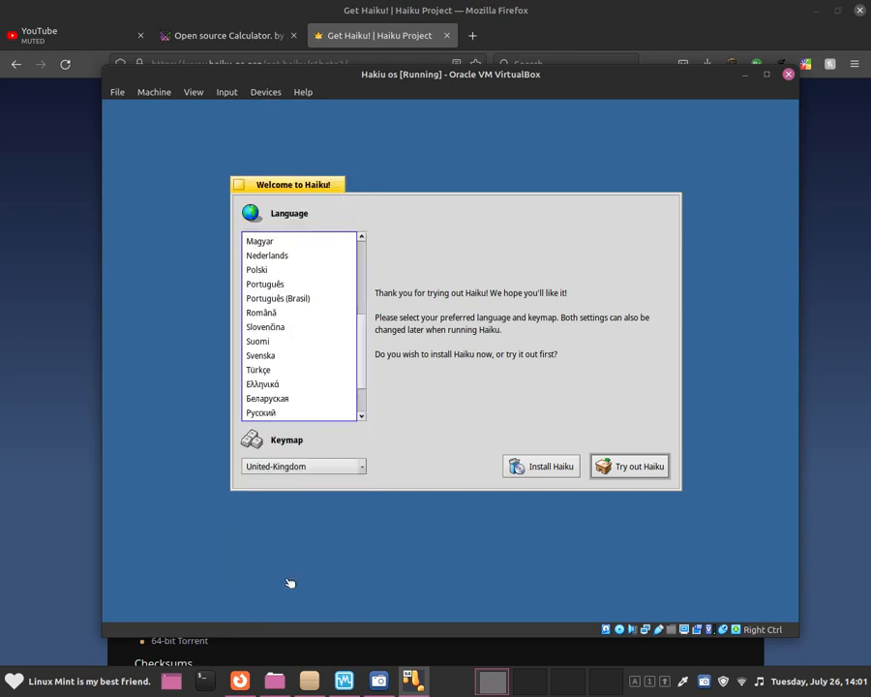
pyautogui.click(290, 466)
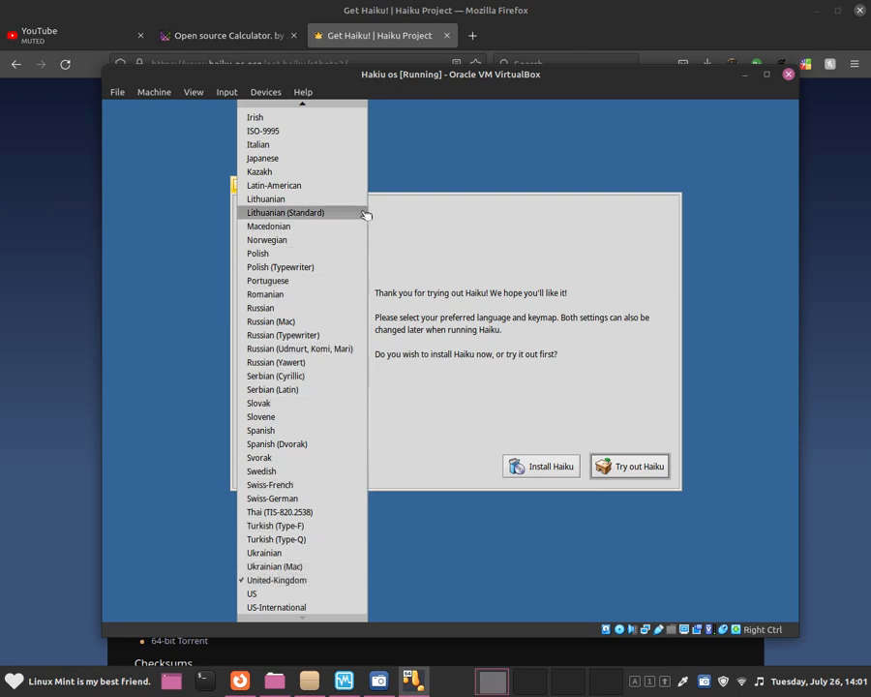
pyautogui.click(539, 356)
# Step: Choose to install Haiku, read through the installer's important information and continue to the Installer
pyautogui.click(517, 467)
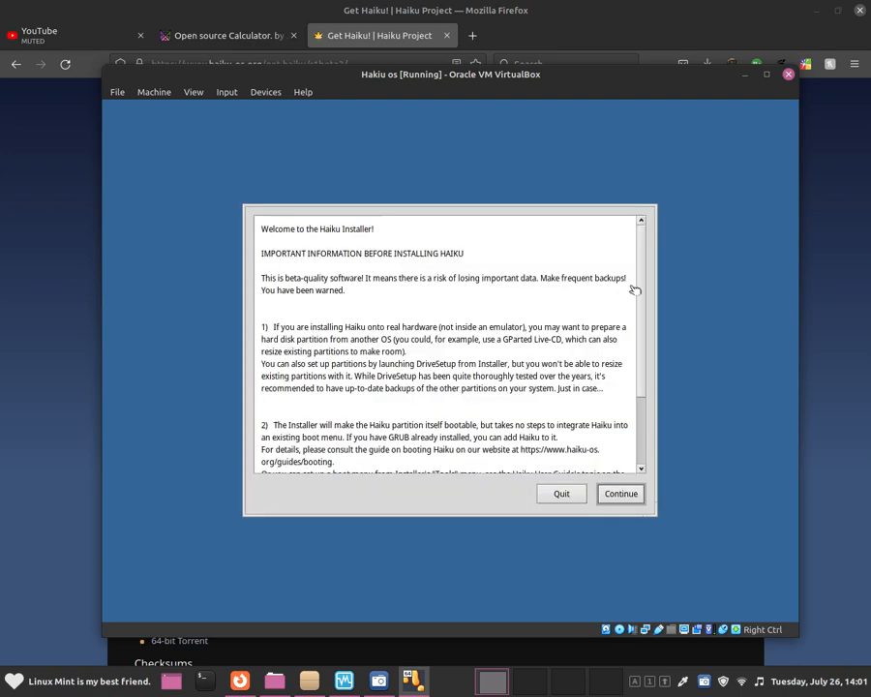
pyautogui.moveTo(634, 289); pyautogui.dragTo(634, 385)
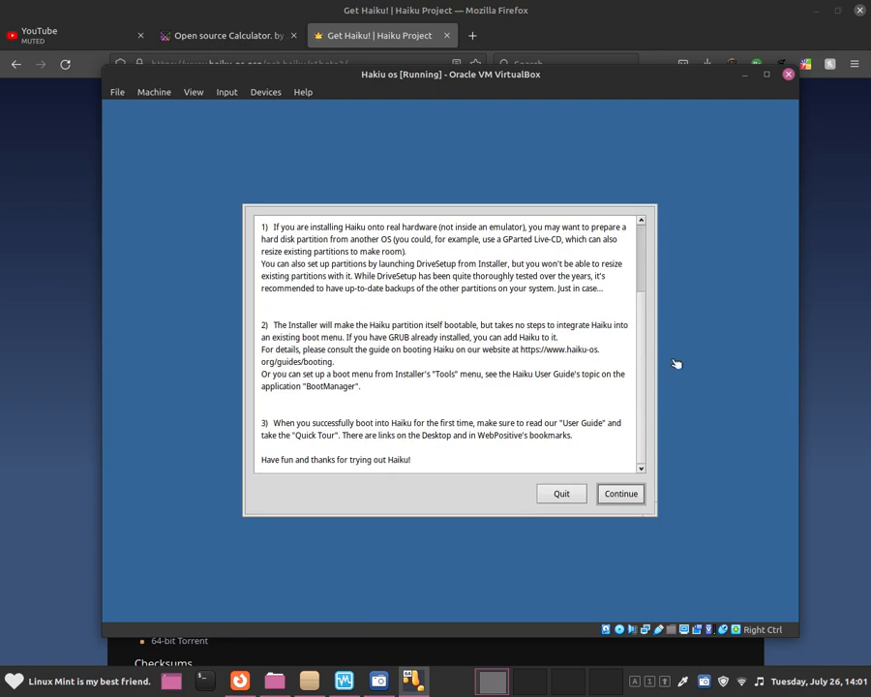
pyautogui.moveTo(640, 336); pyautogui.dragTo(657, 266)
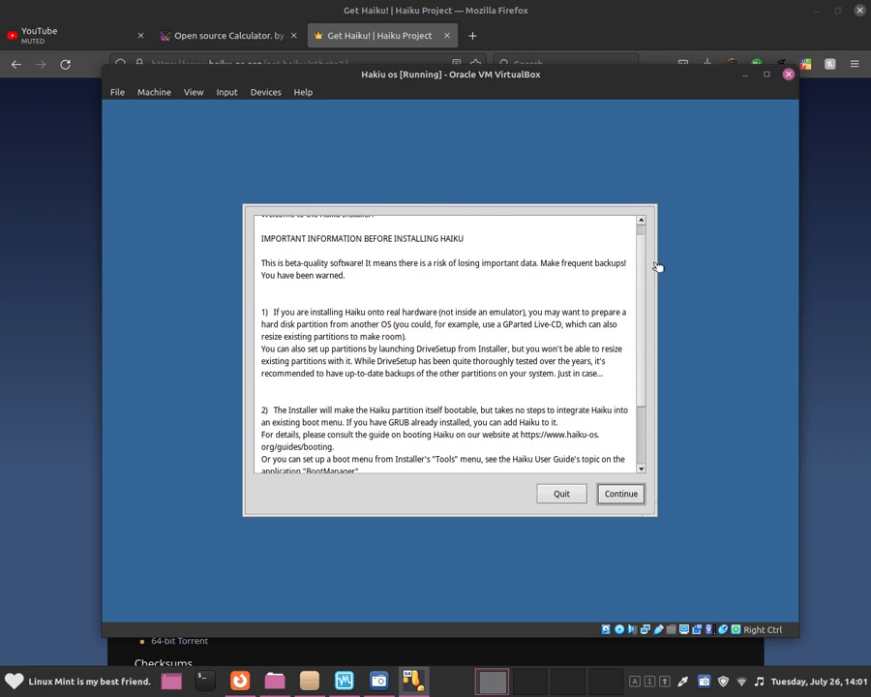
pyautogui.moveTo(658, 266); pyautogui.dragTo(640, 409)
pyautogui.click(622, 493)
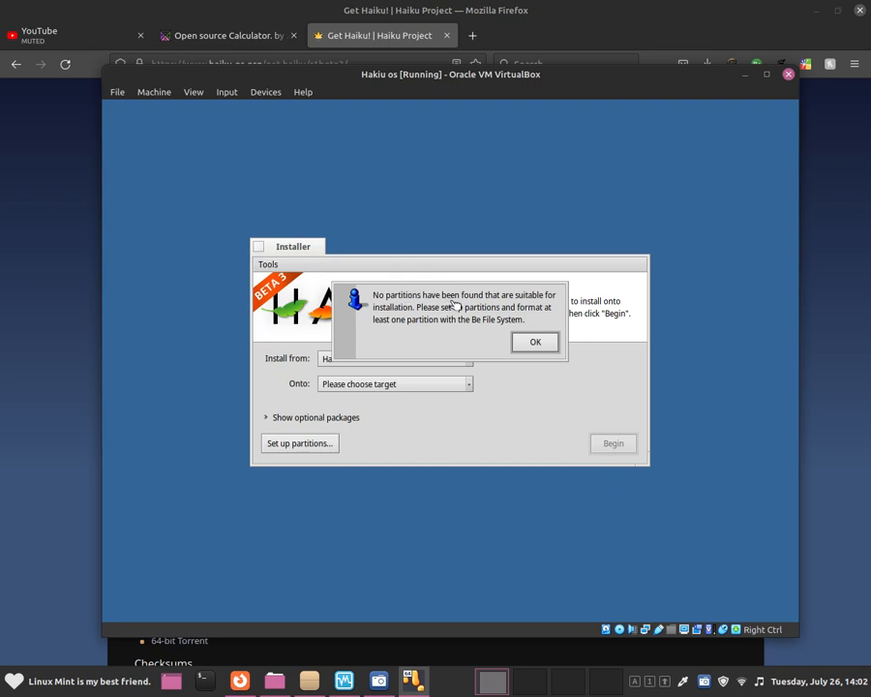
# Step: Dismiss the missing-partition notice, check the available installation targets and open the partition setup
pyautogui.click(545, 341)
pyautogui.click(438, 384)
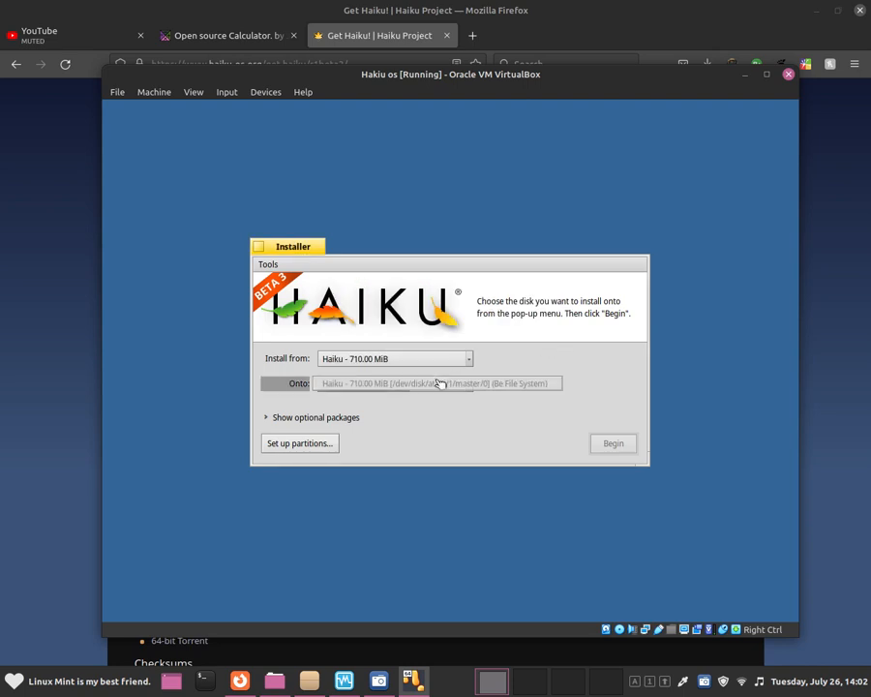
pyautogui.click(476, 358)
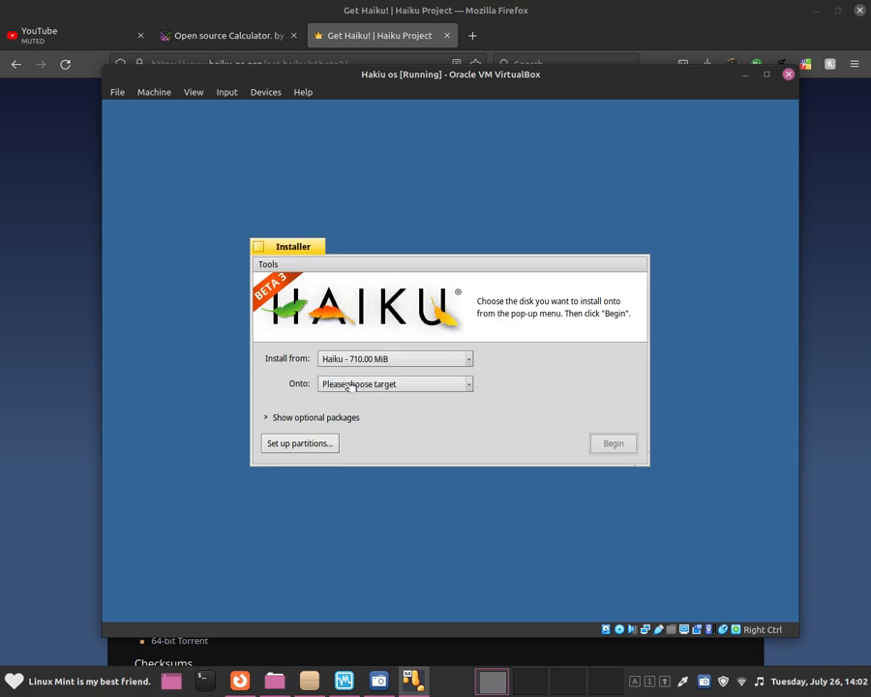
pyautogui.click(303, 445)
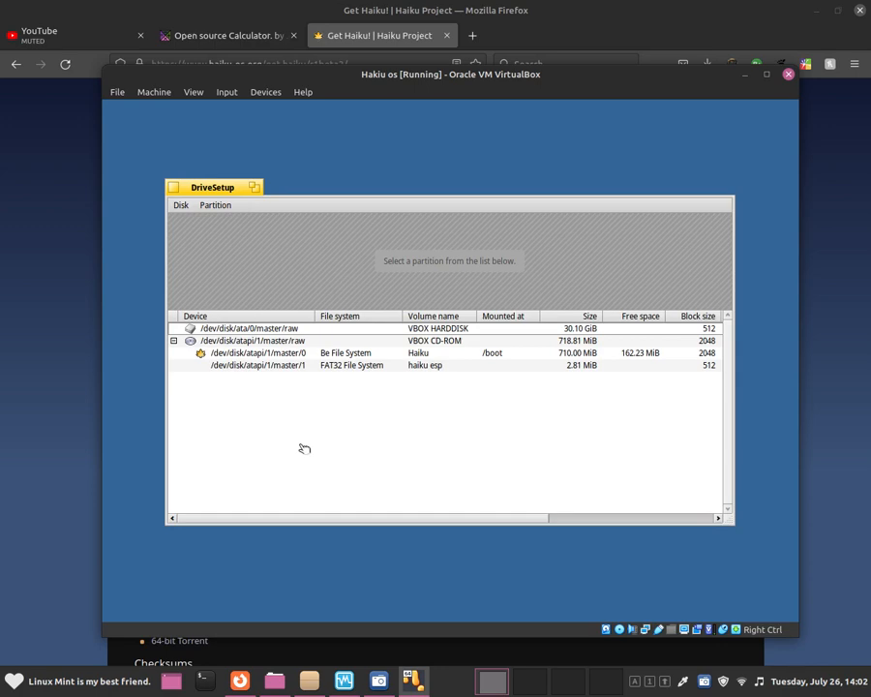
# Step: Examine the VBOX CD-ROM device and its partitions in DriveSetup, and check which partition operations are available
pyautogui.click(217, 206)
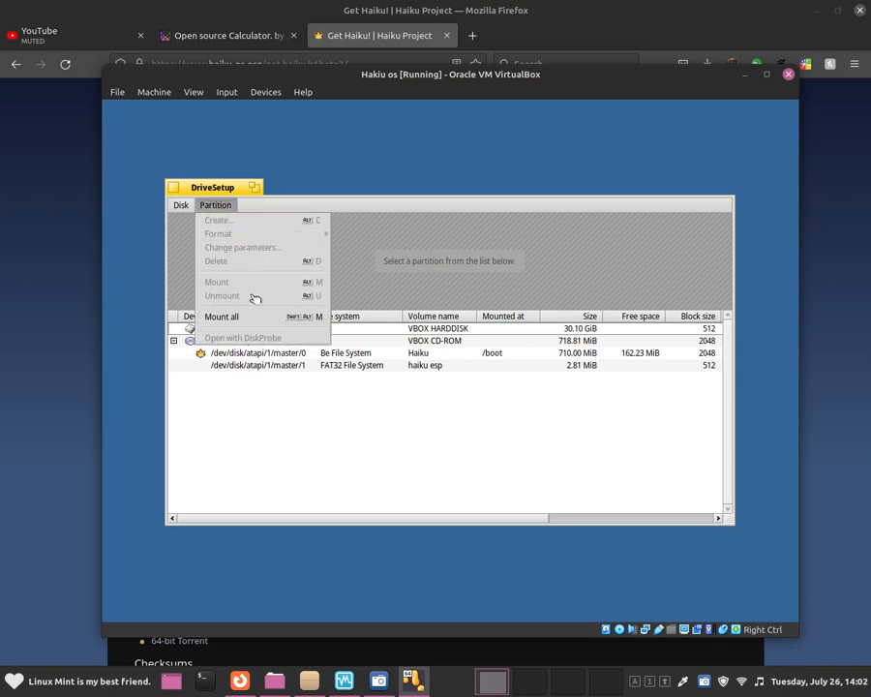
pyautogui.click(236, 366)
pyautogui.click(236, 357)
pyautogui.click(237, 365)
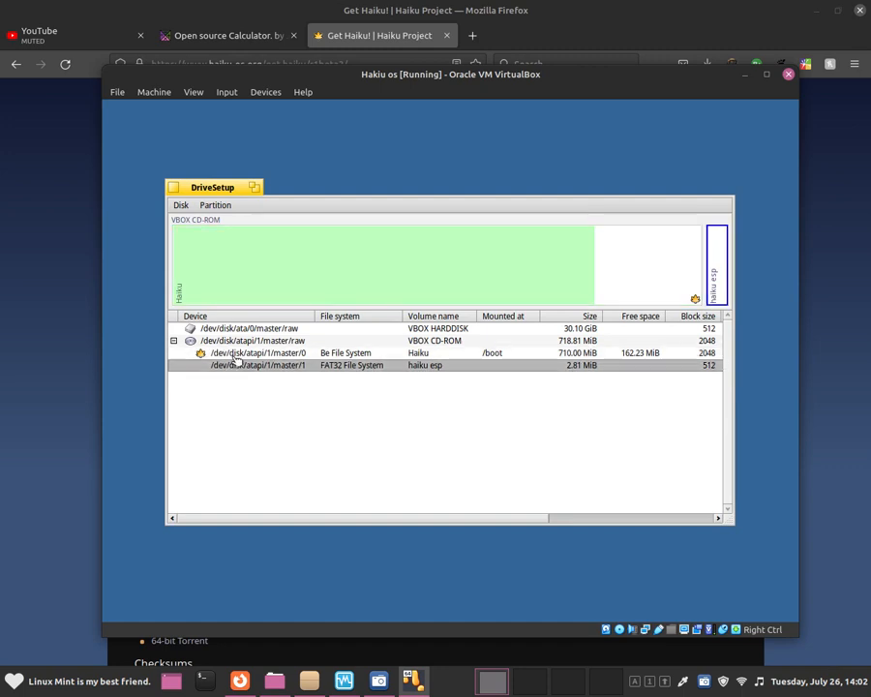
pyautogui.click(234, 355)
pyautogui.click(234, 343)
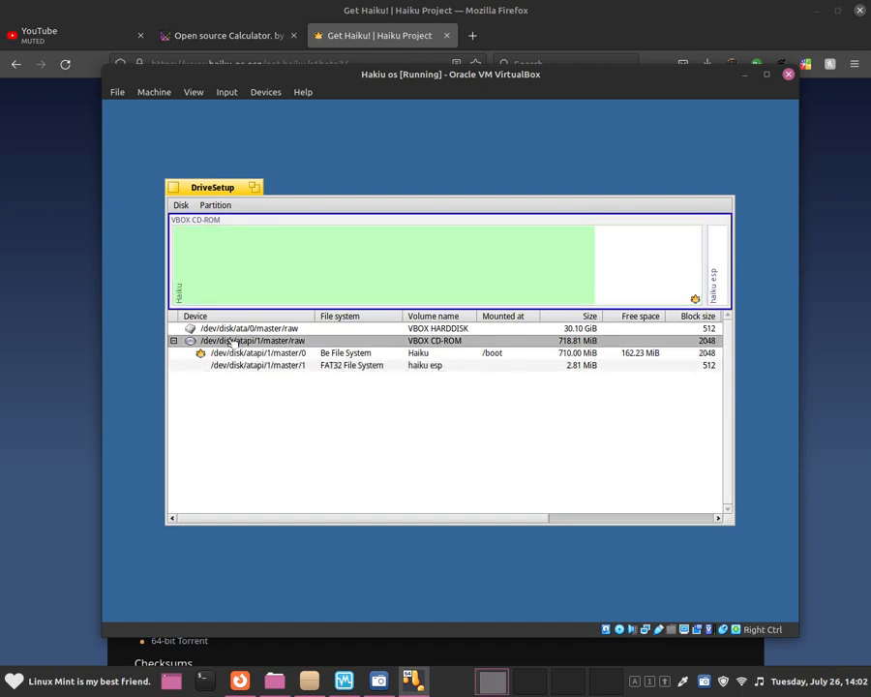
pyautogui.click(228, 209)
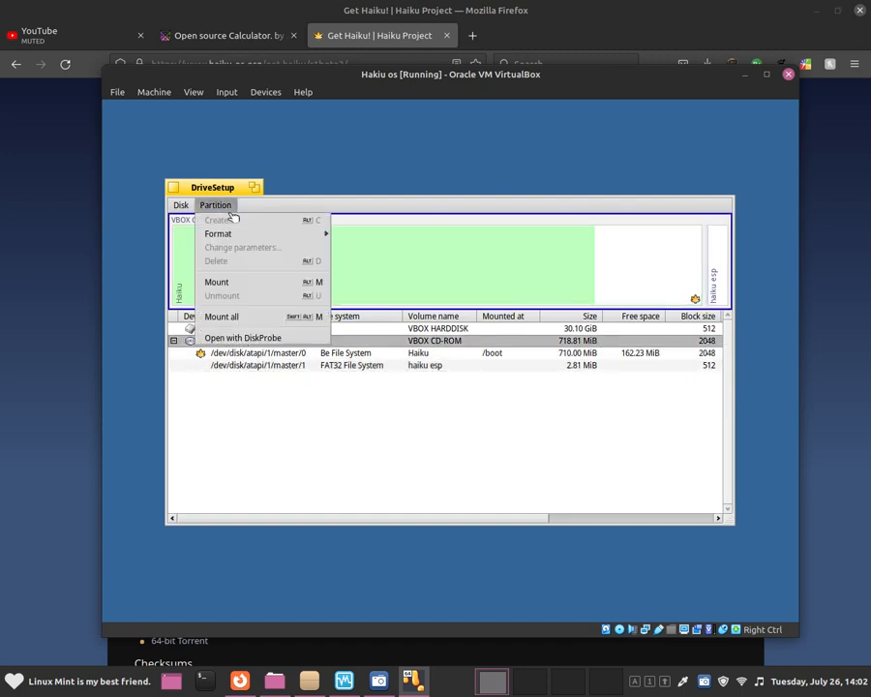
pyautogui.click(229, 207)
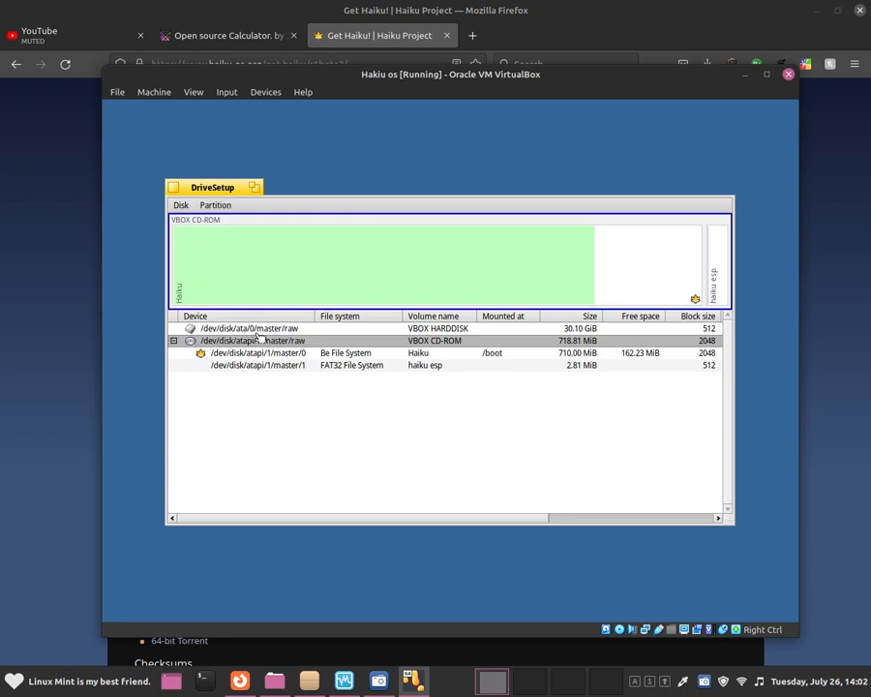
# Step: Format the raw VBOX HARDDISK with the Be File System at block size 2048, write the changes and close DriveSetup
pyautogui.click(424, 330)
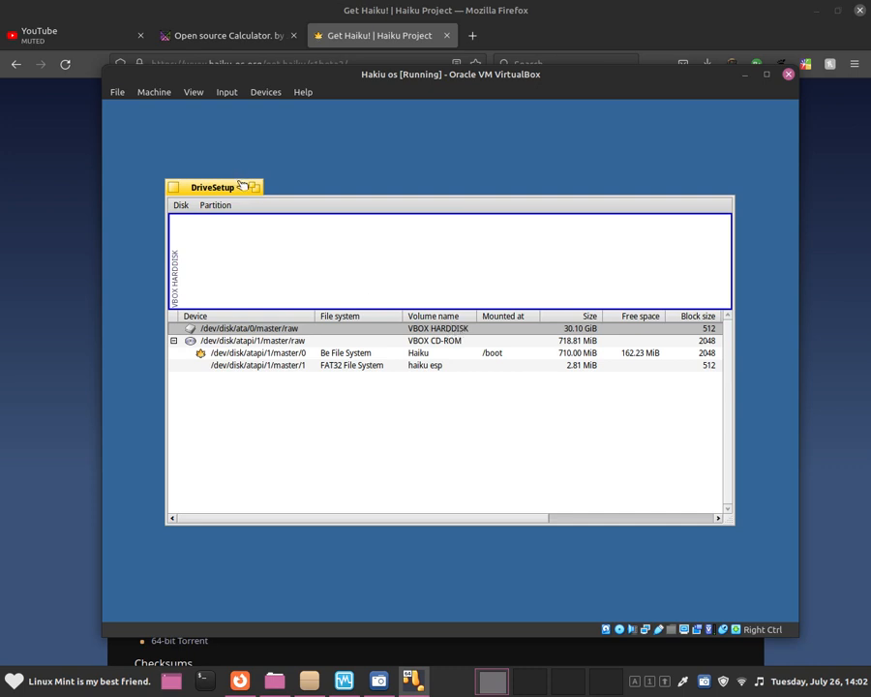
pyautogui.click(232, 210)
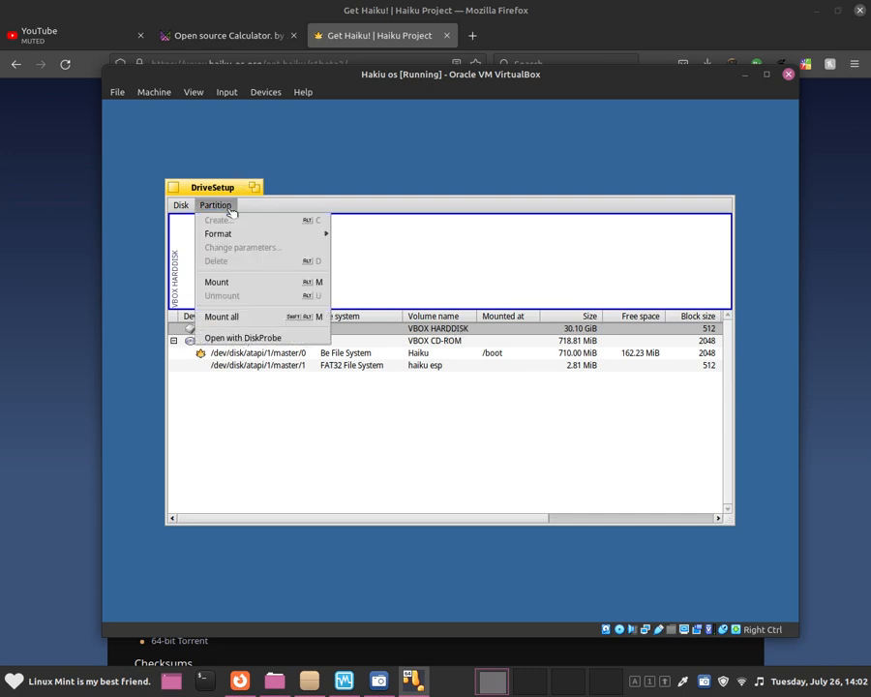
pyautogui.moveTo(227, 233)
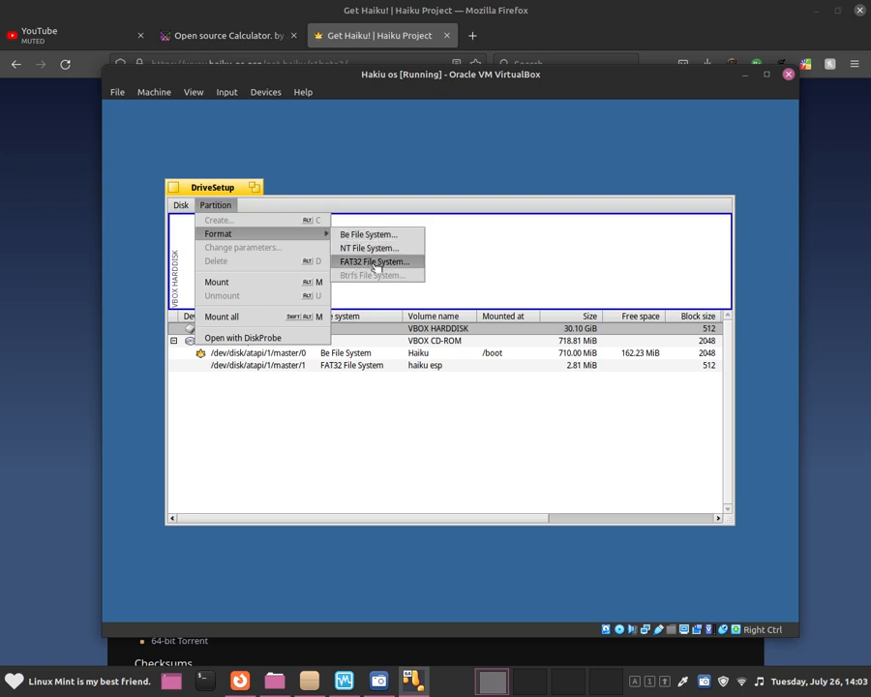
pyautogui.click(380, 236)
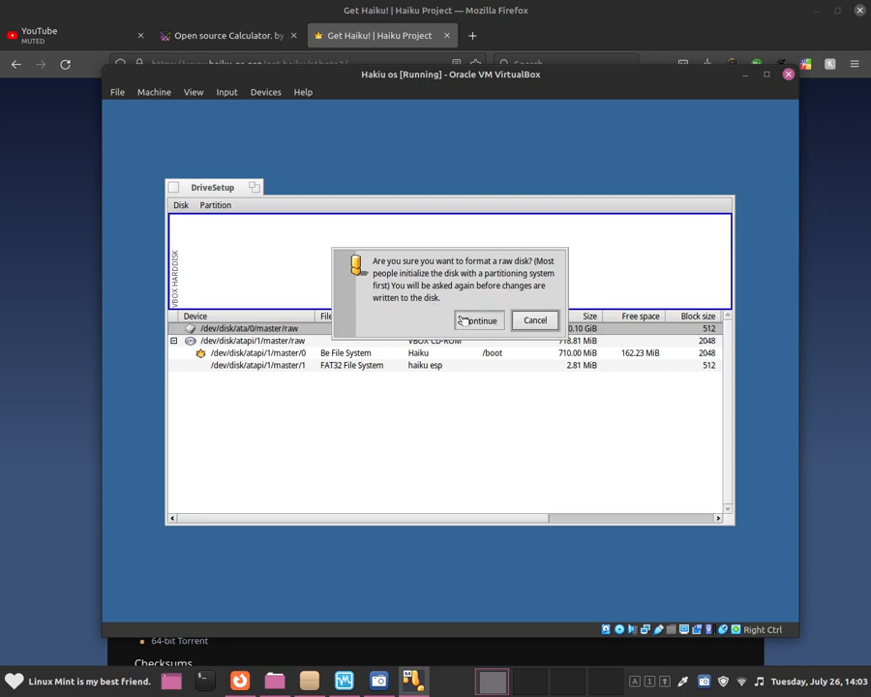
pyautogui.click(462, 321)
pyautogui.click(461, 344)
pyautogui.click(457, 343)
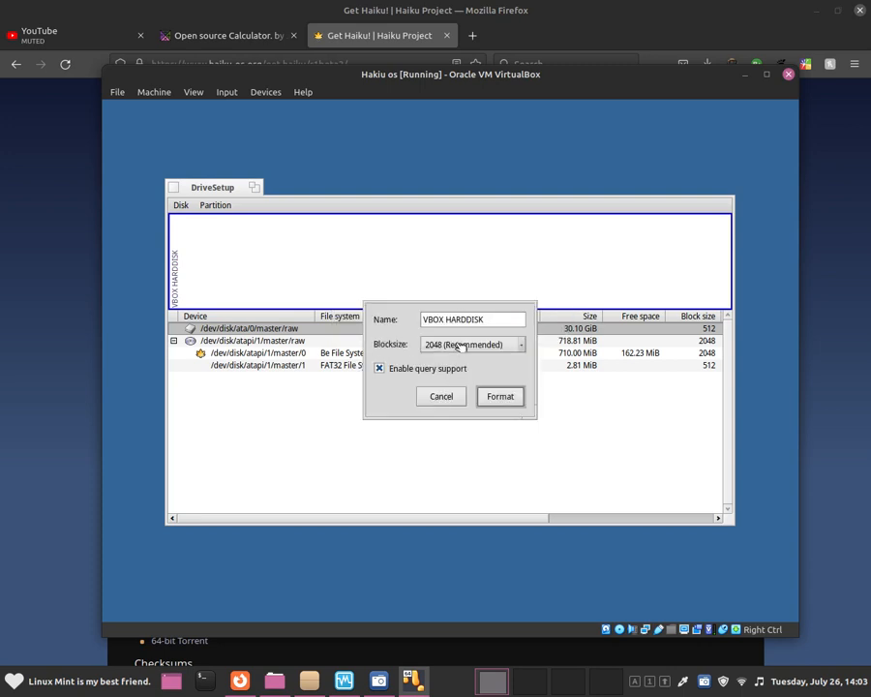
pyautogui.click(500, 396)
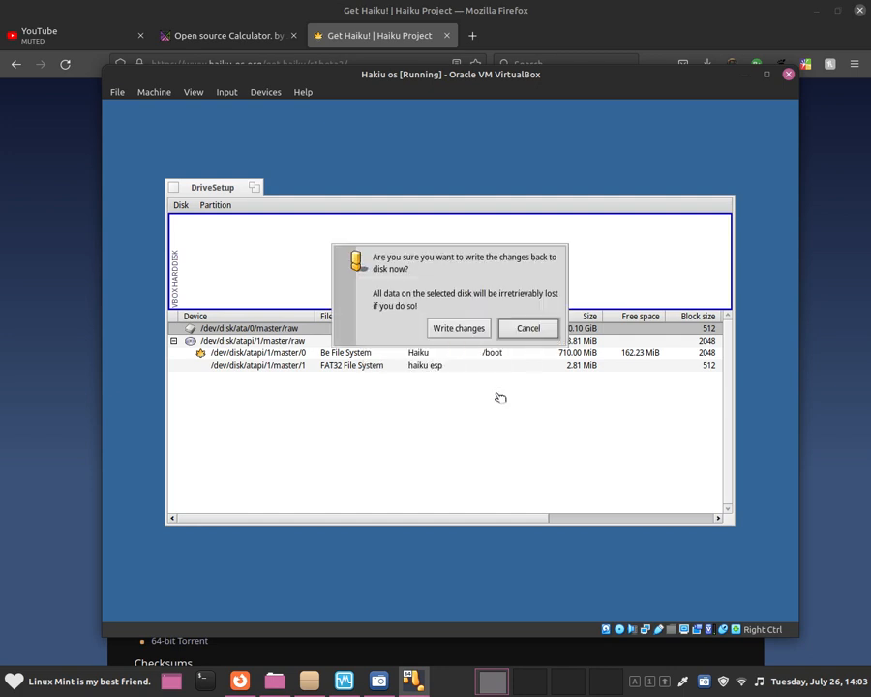
pyautogui.click(478, 329)
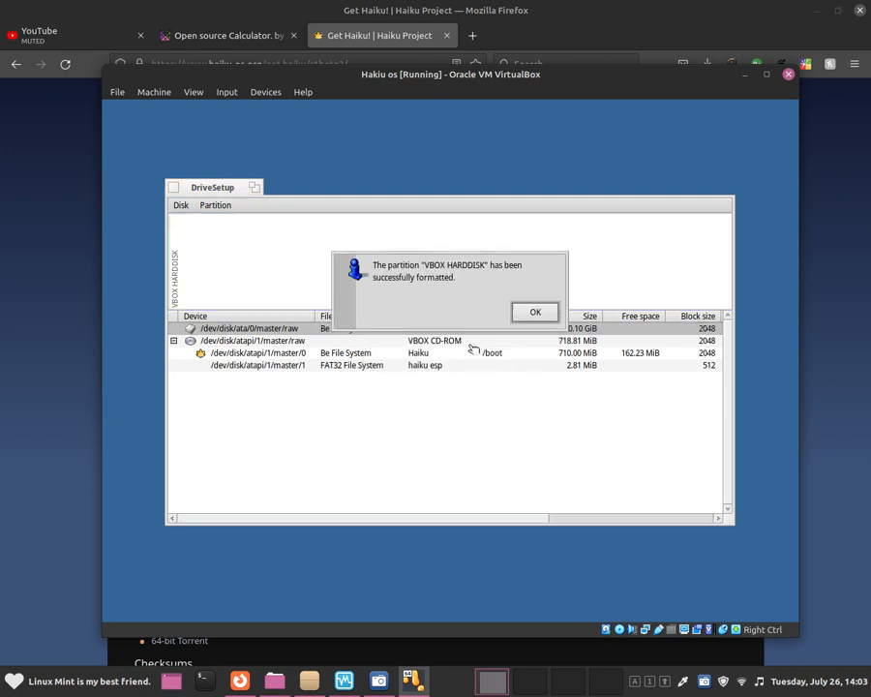
pyautogui.click(535, 315)
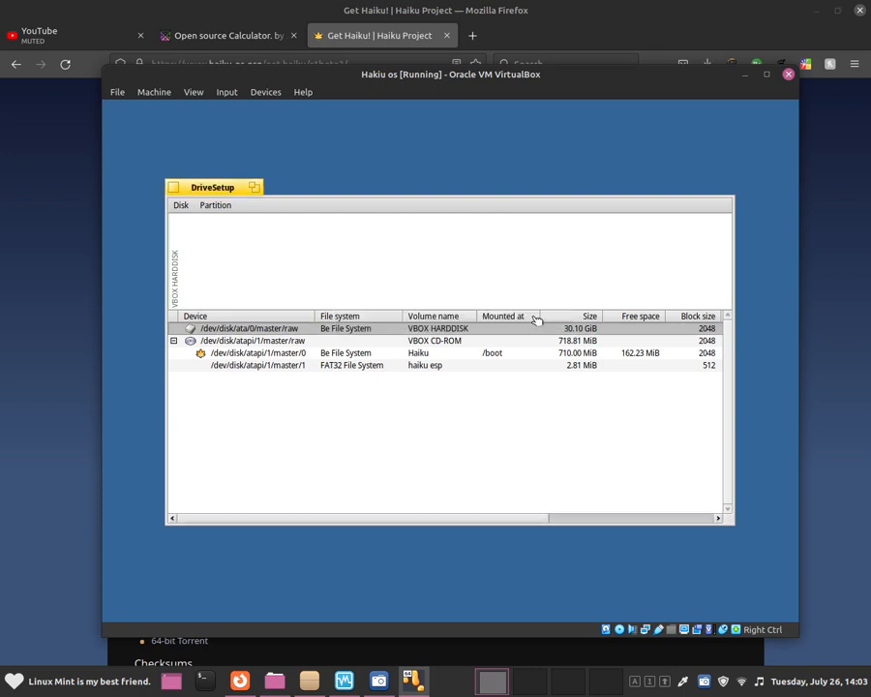
pyautogui.click(175, 190)
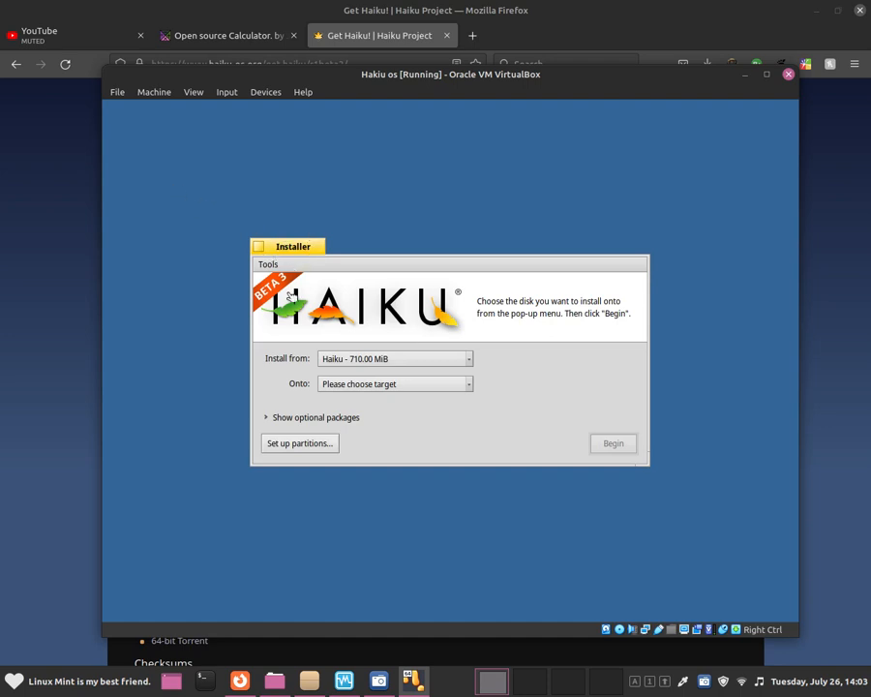
# Step: Choose VBOX HARDDISK as the installation target and expand the list of optional packages
pyautogui.click(353, 383)
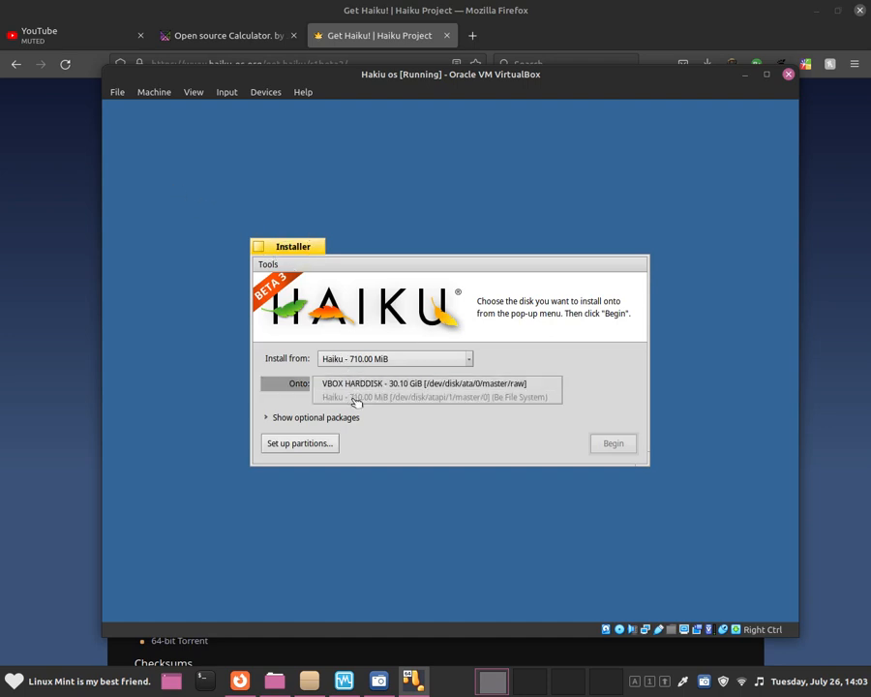
pyautogui.click(406, 418)
pyautogui.click(415, 383)
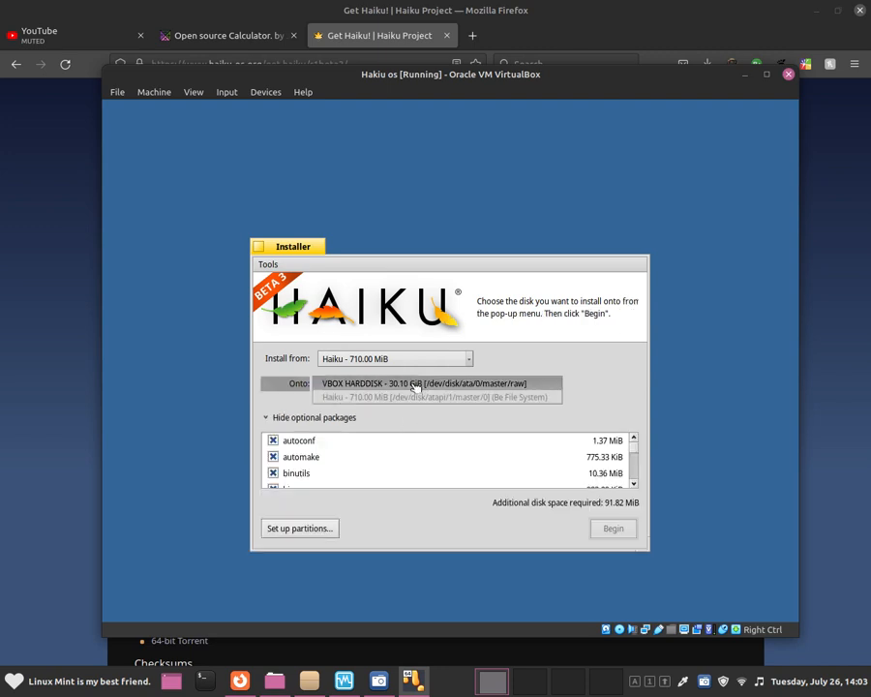
pyautogui.click(416, 386)
pyautogui.click(348, 384)
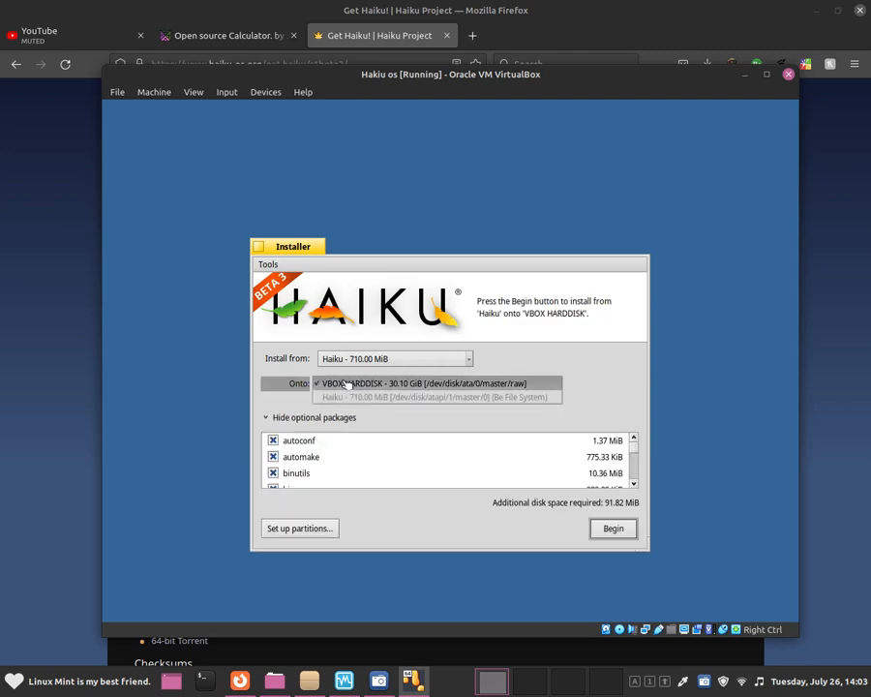
pyautogui.click(451, 384)
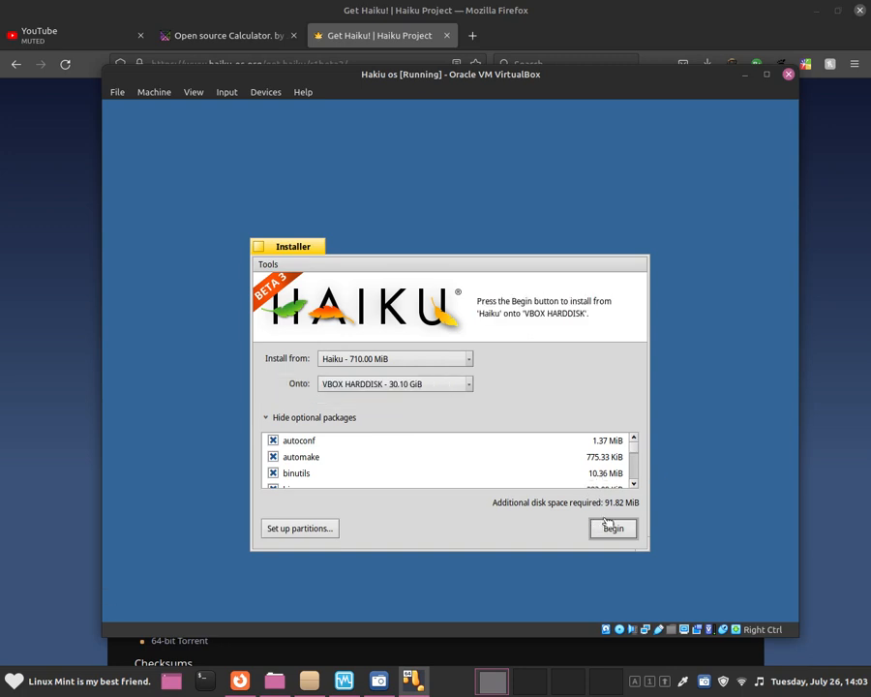
# Step: Review the optional packages, keep them all selected and begin installing Haiku
pyautogui.scroll(-2, 637, 442)
pyautogui.scroll(2, 637, 441)
pyautogui.moveTo(316, 249); pyautogui.dragTo(321, 233)
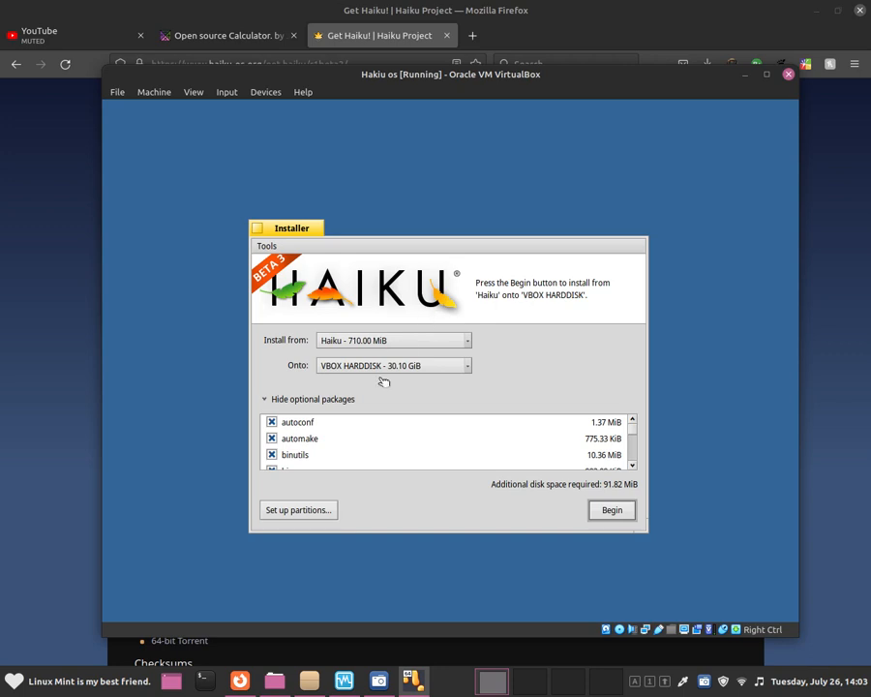
pyautogui.click(632, 465)
pyautogui.click(633, 465)
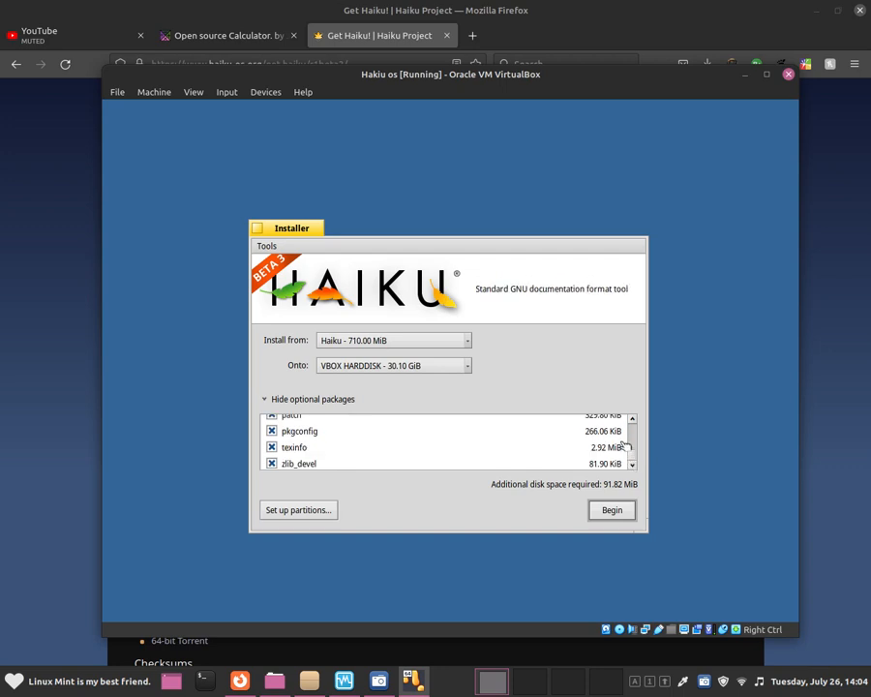
pyautogui.scroll(10, 631, 447)
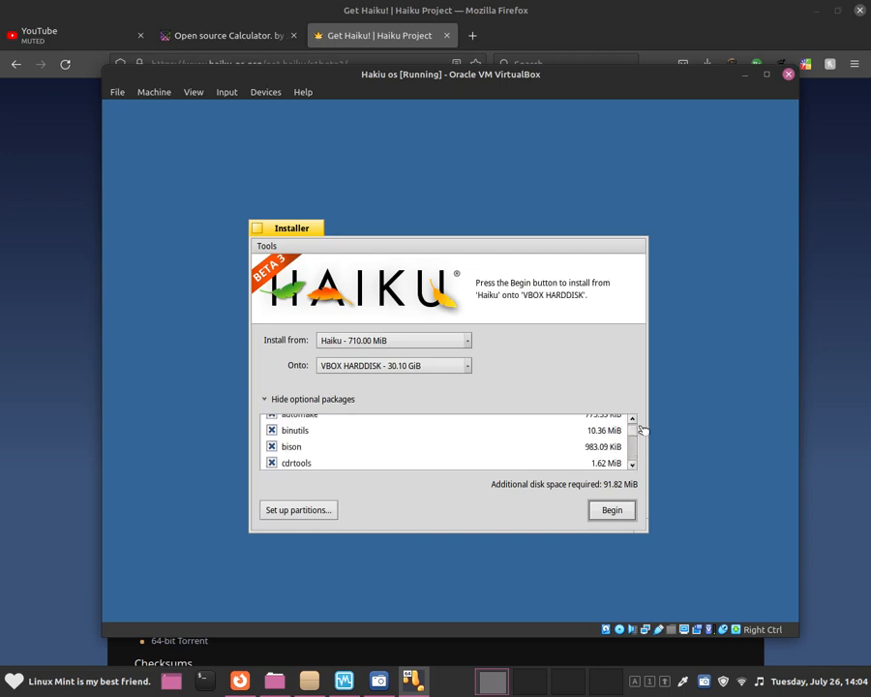
pyautogui.moveTo(321, 228); pyautogui.dragTo(325, 219)
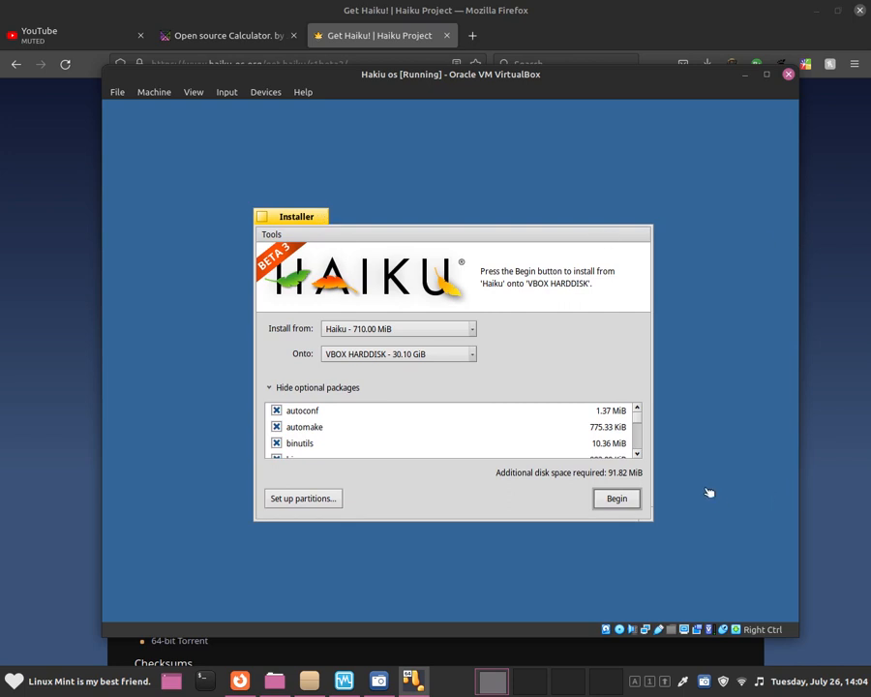
pyautogui.click(616, 499)
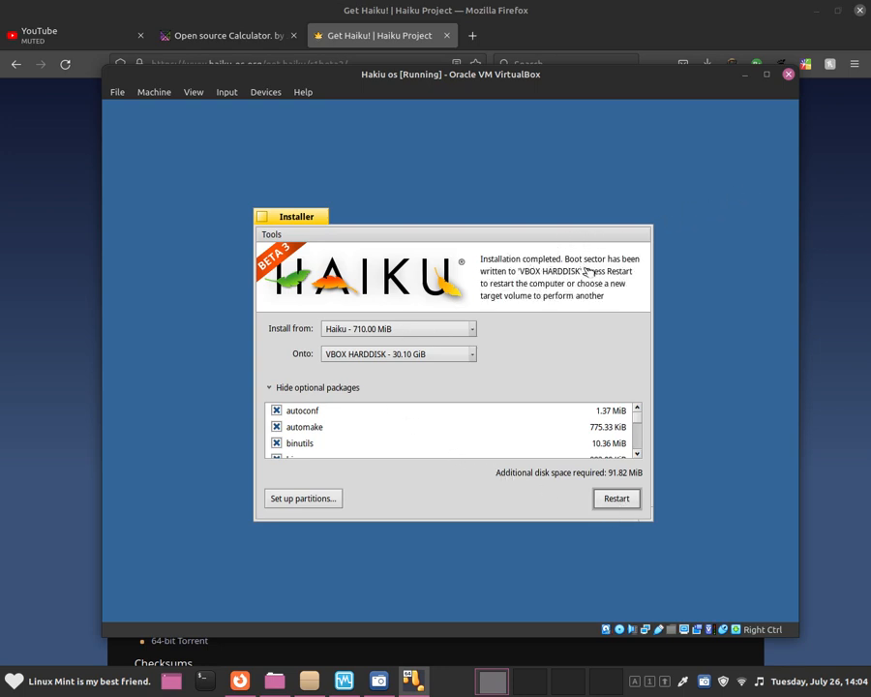
# Step: Restart the virtual machine and boot it from the primary master hard disk
pyautogui.click(616, 499)
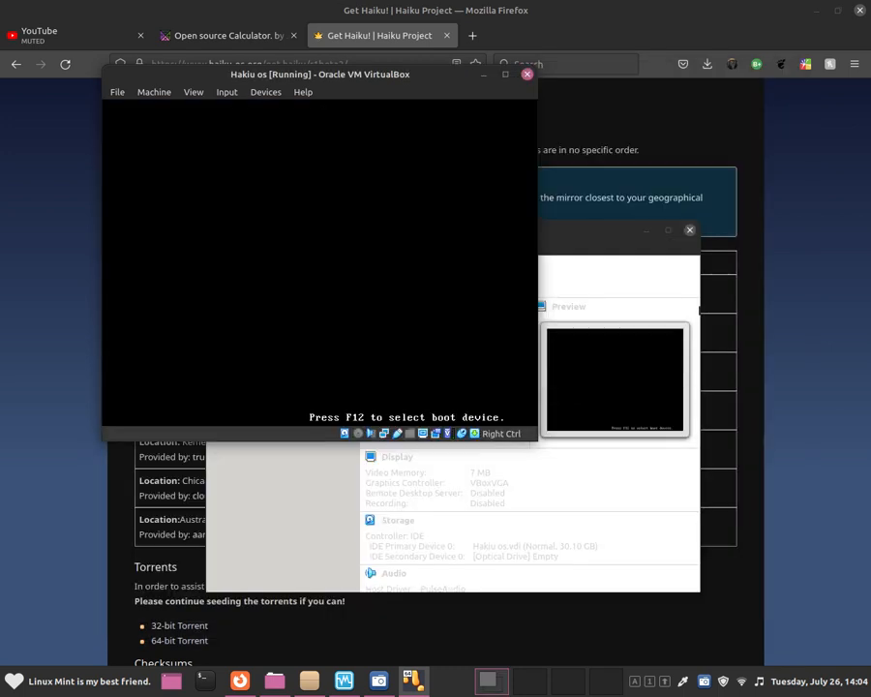
pyautogui.press('F12')
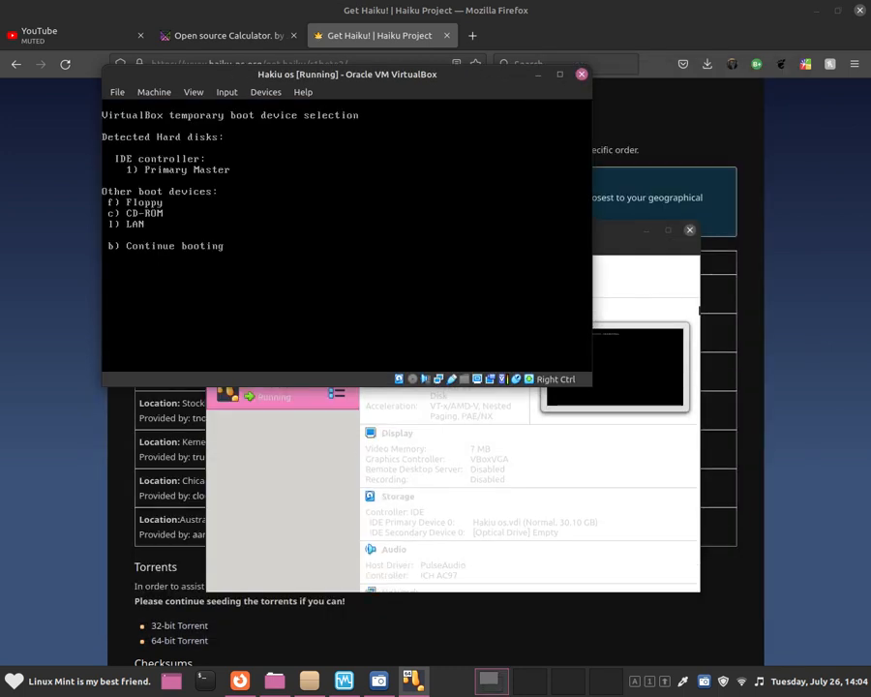
pyautogui.press('1')
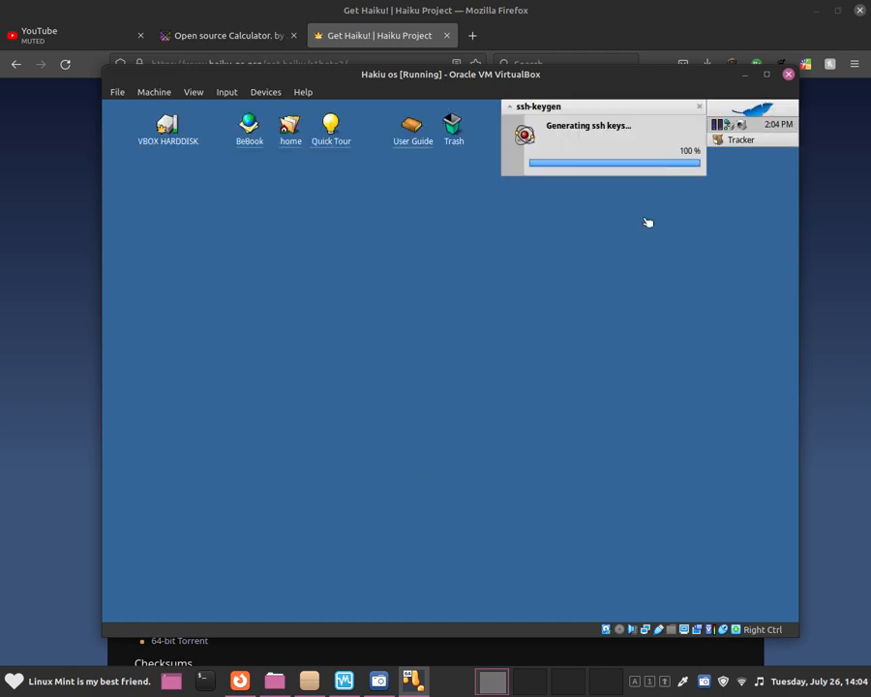
# Step: Look through the installed system's Deskbar menu, including its applications, demos, desktop applets and shutdown options
pyautogui.click(753, 110)
pyautogui.moveTo(672, 237)
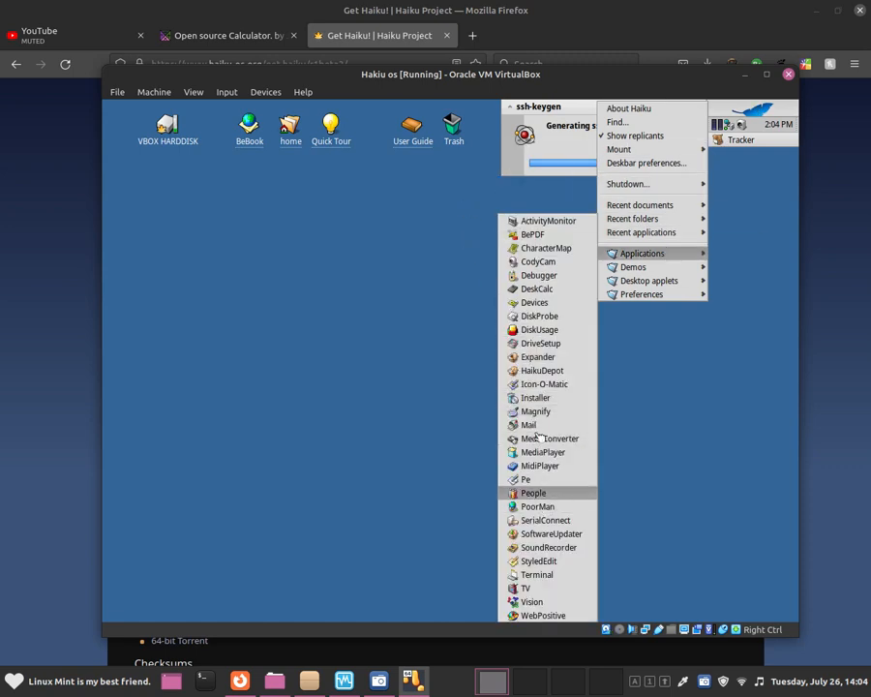
pyautogui.moveTo(639, 269)
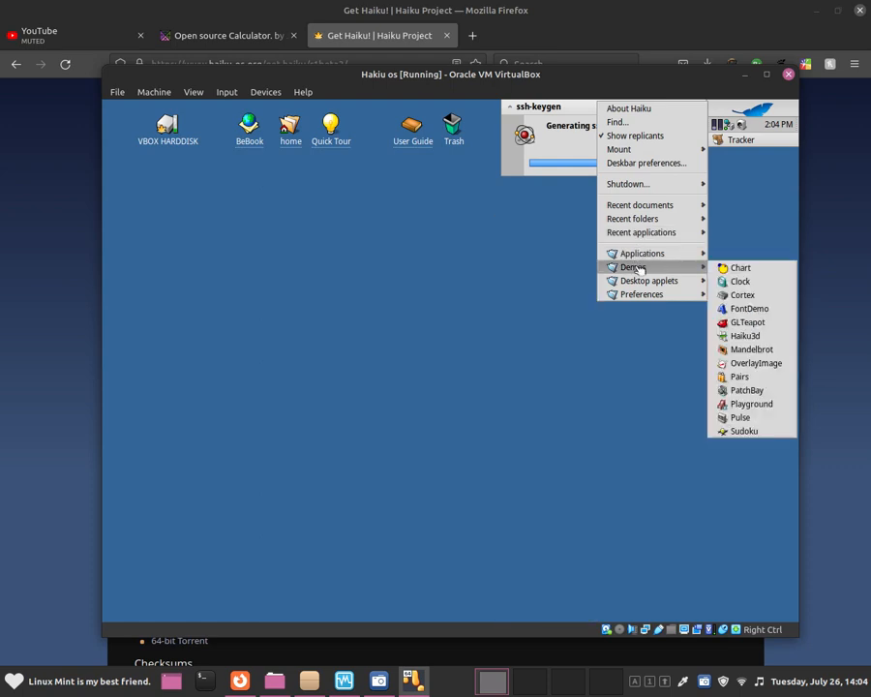
pyautogui.moveTo(666, 281)
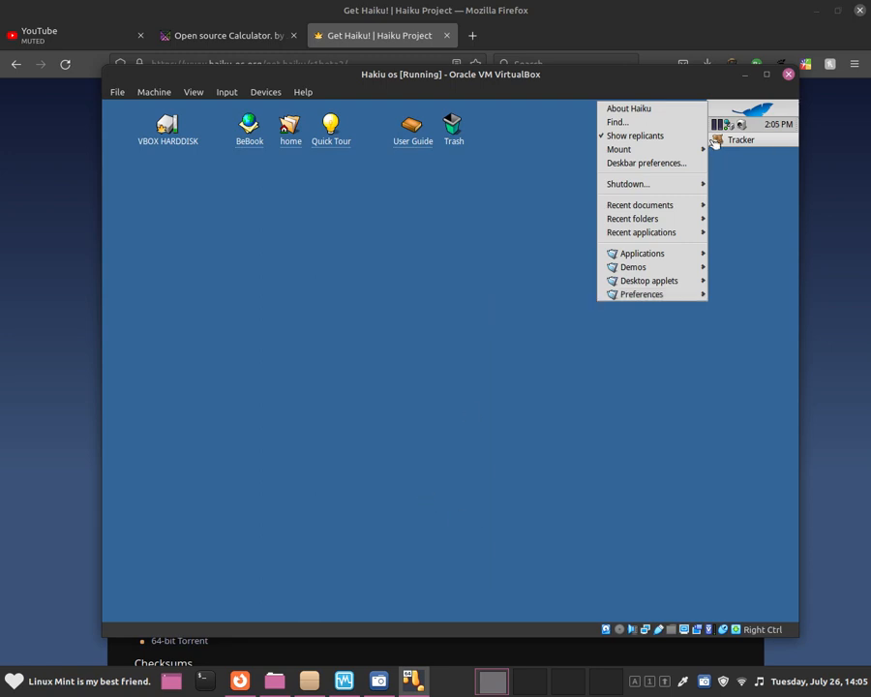
pyautogui.moveTo(696, 190)
pyautogui.click(494, 174)
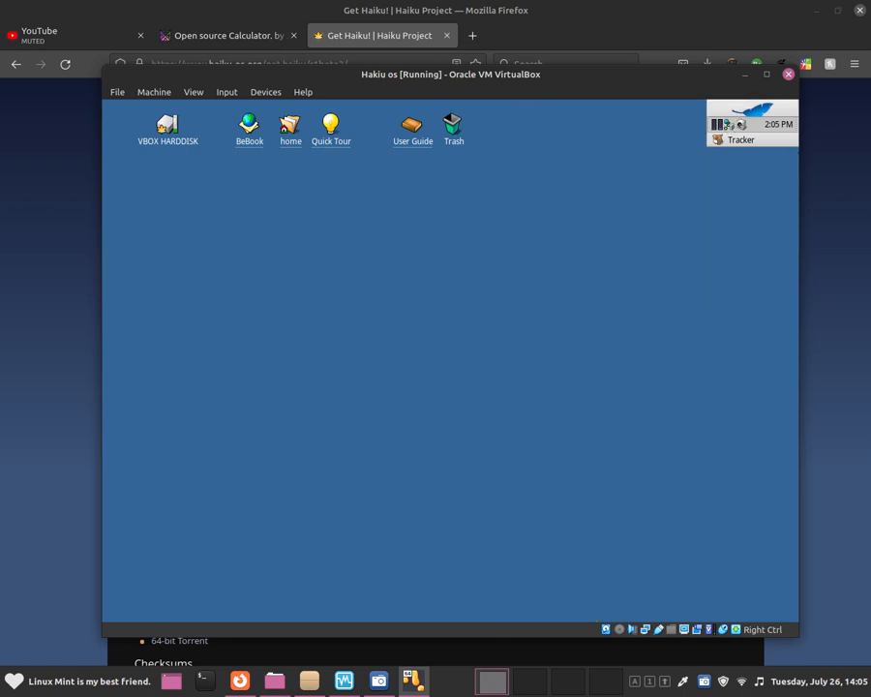
# Step: Power off the Haiku system from its shutdown options
pyautogui.click(762, 110)
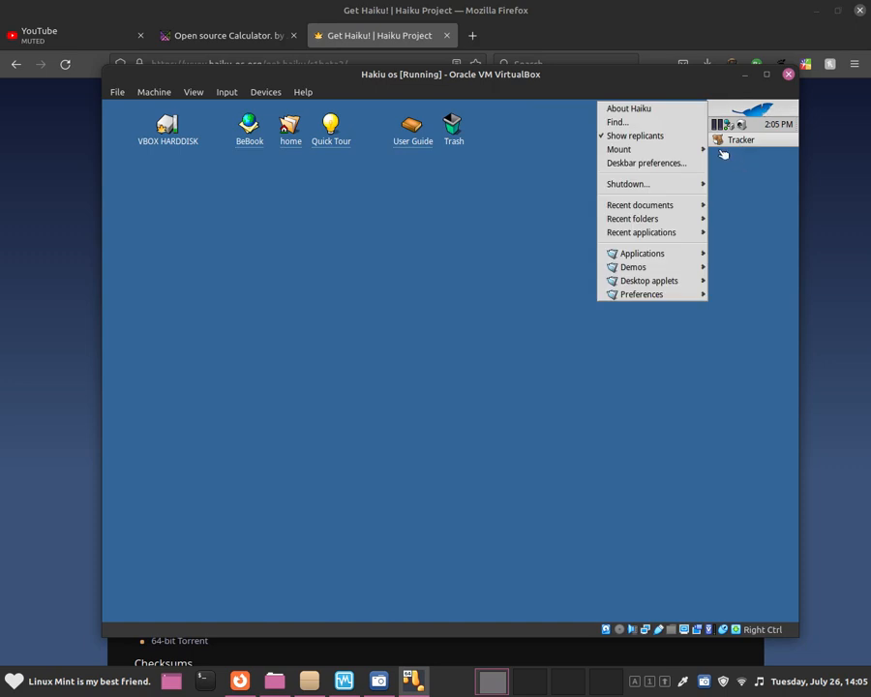
pyautogui.moveTo(697, 185)
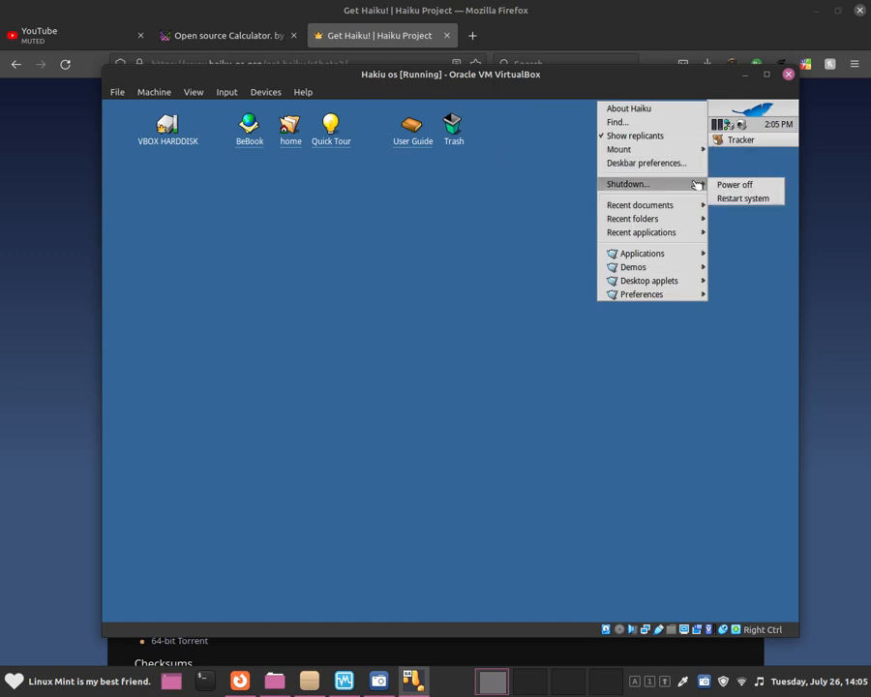
pyautogui.click(722, 187)
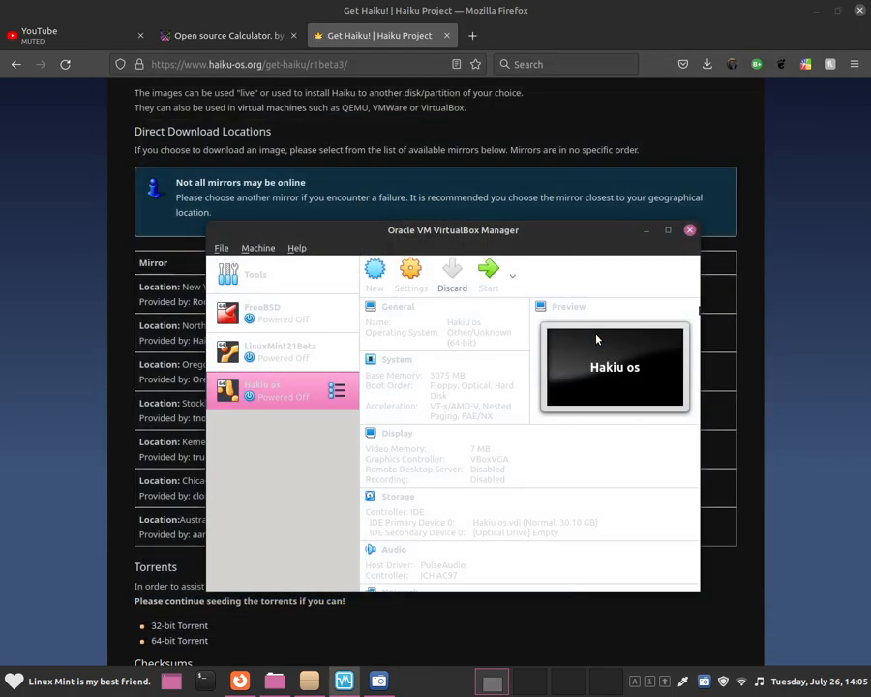
pyautogui.click(378, 681)
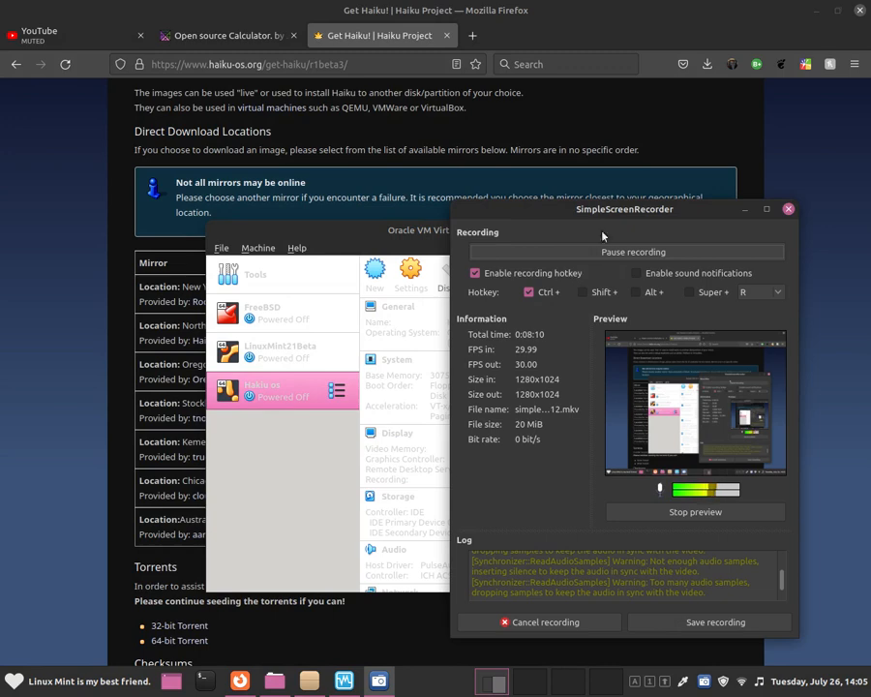
pyautogui.moveTo(595, 209); pyautogui.dragTo(535, 192)
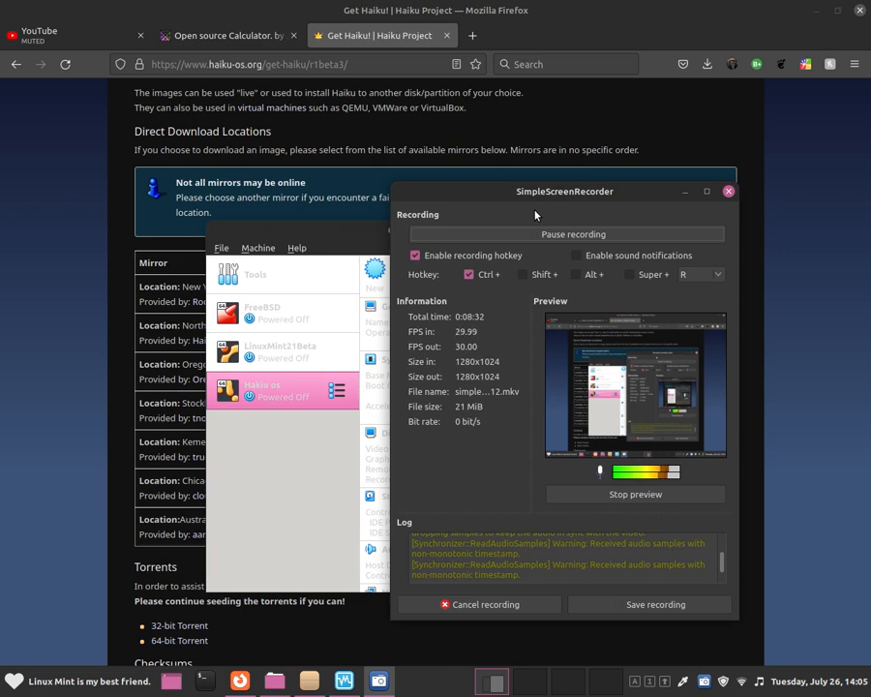
pyautogui.scroll(5, 755, 167)
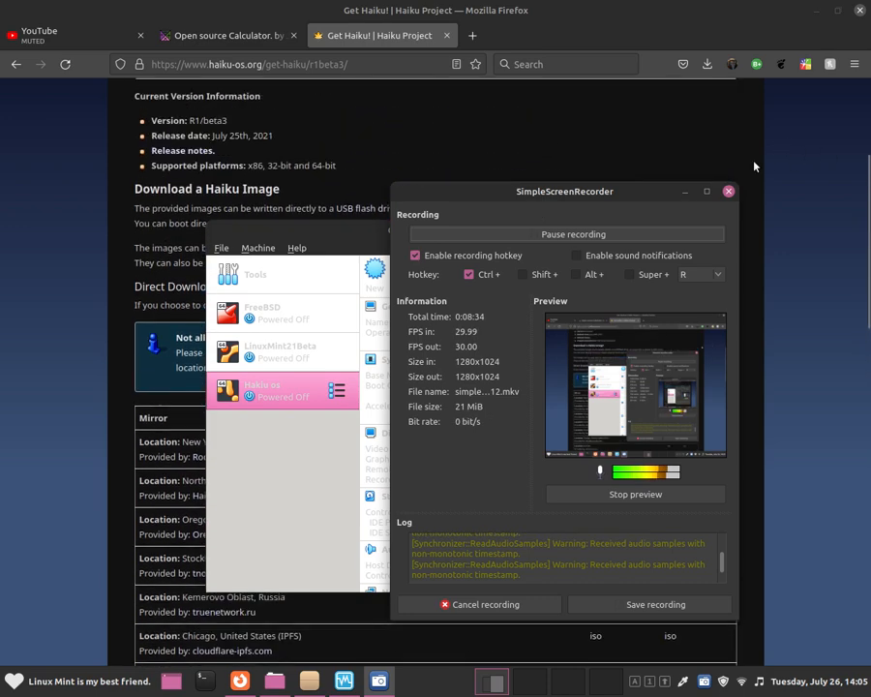
pyautogui.scroll(2, 754, 165)
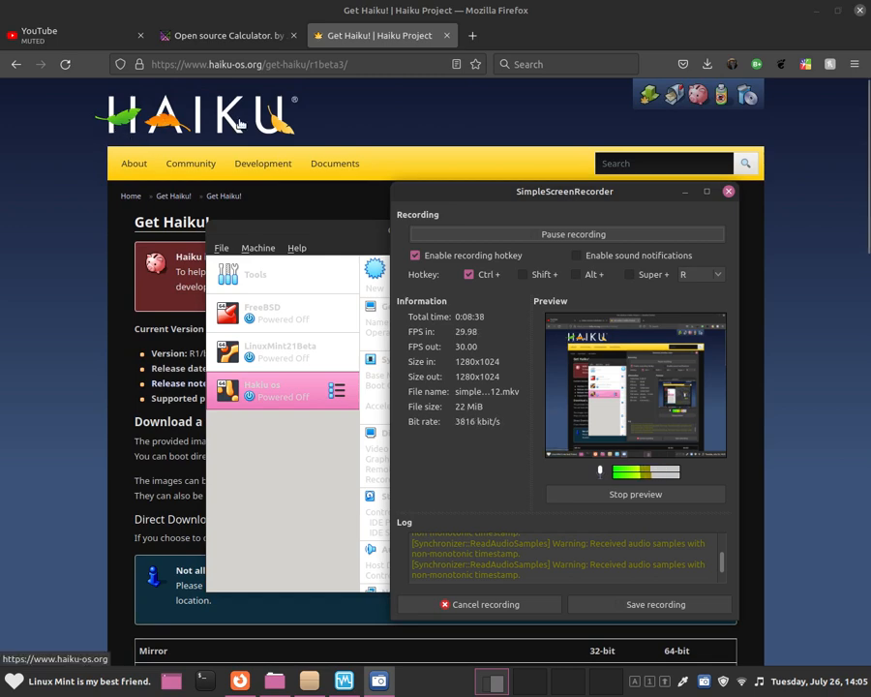
pyautogui.moveTo(400, 191); pyautogui.dragTo(462, 184)
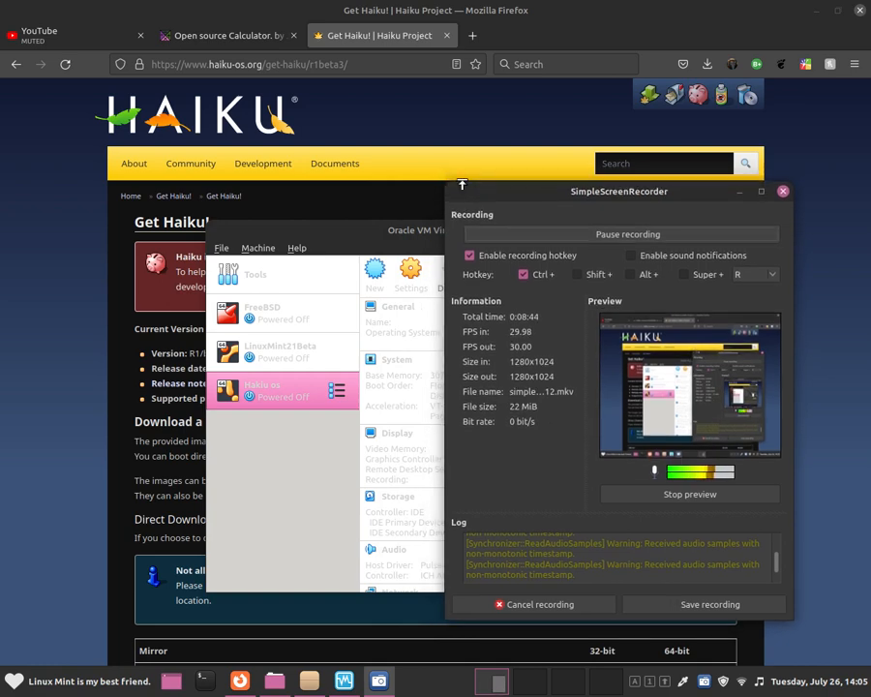